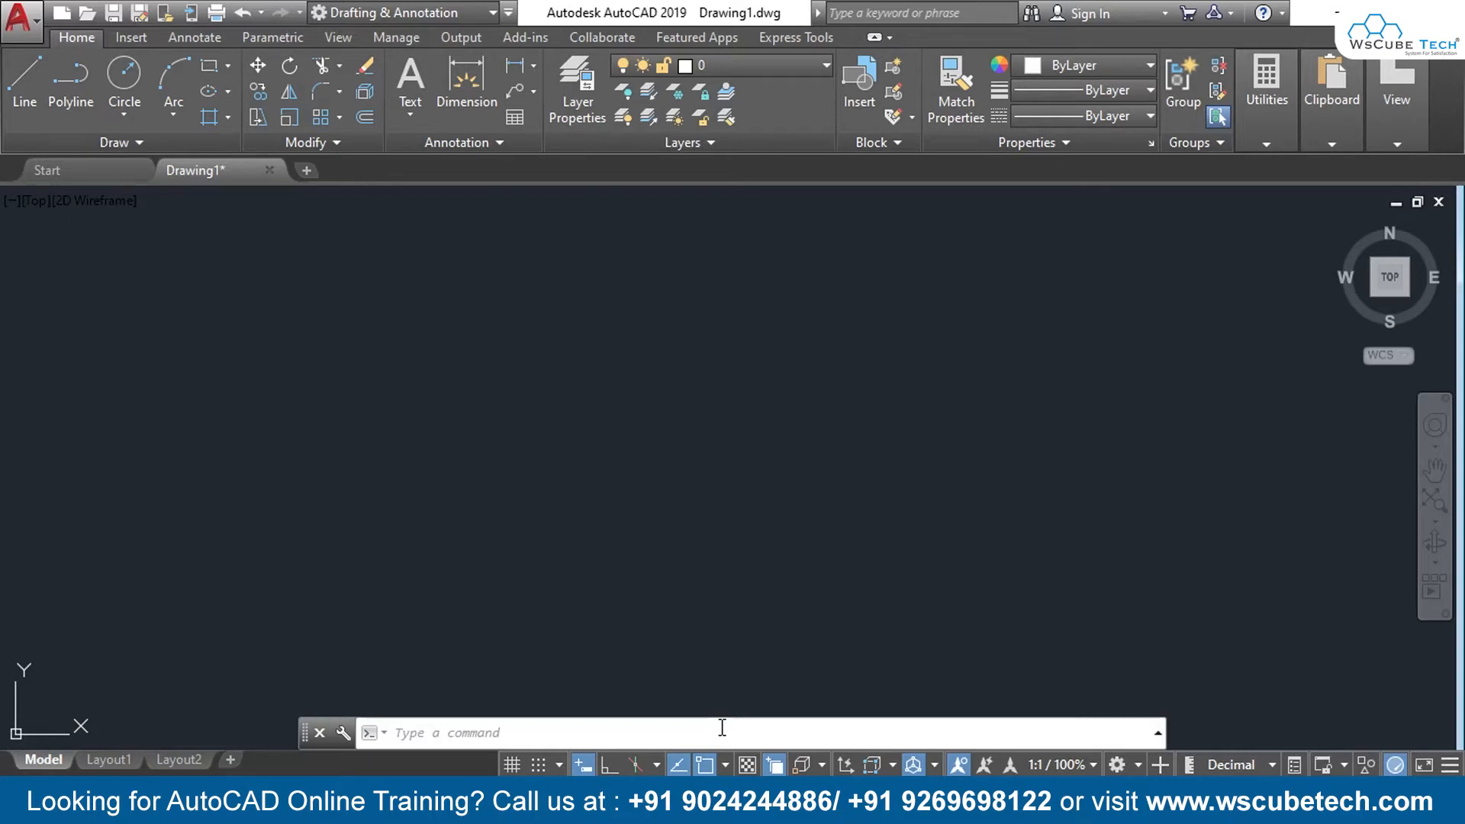
- Draw a closed rectangle 5 units wide and 6 units high from individual lines with Ortho mode on
{"action": "left_click", "coordinate": [18, 84]}
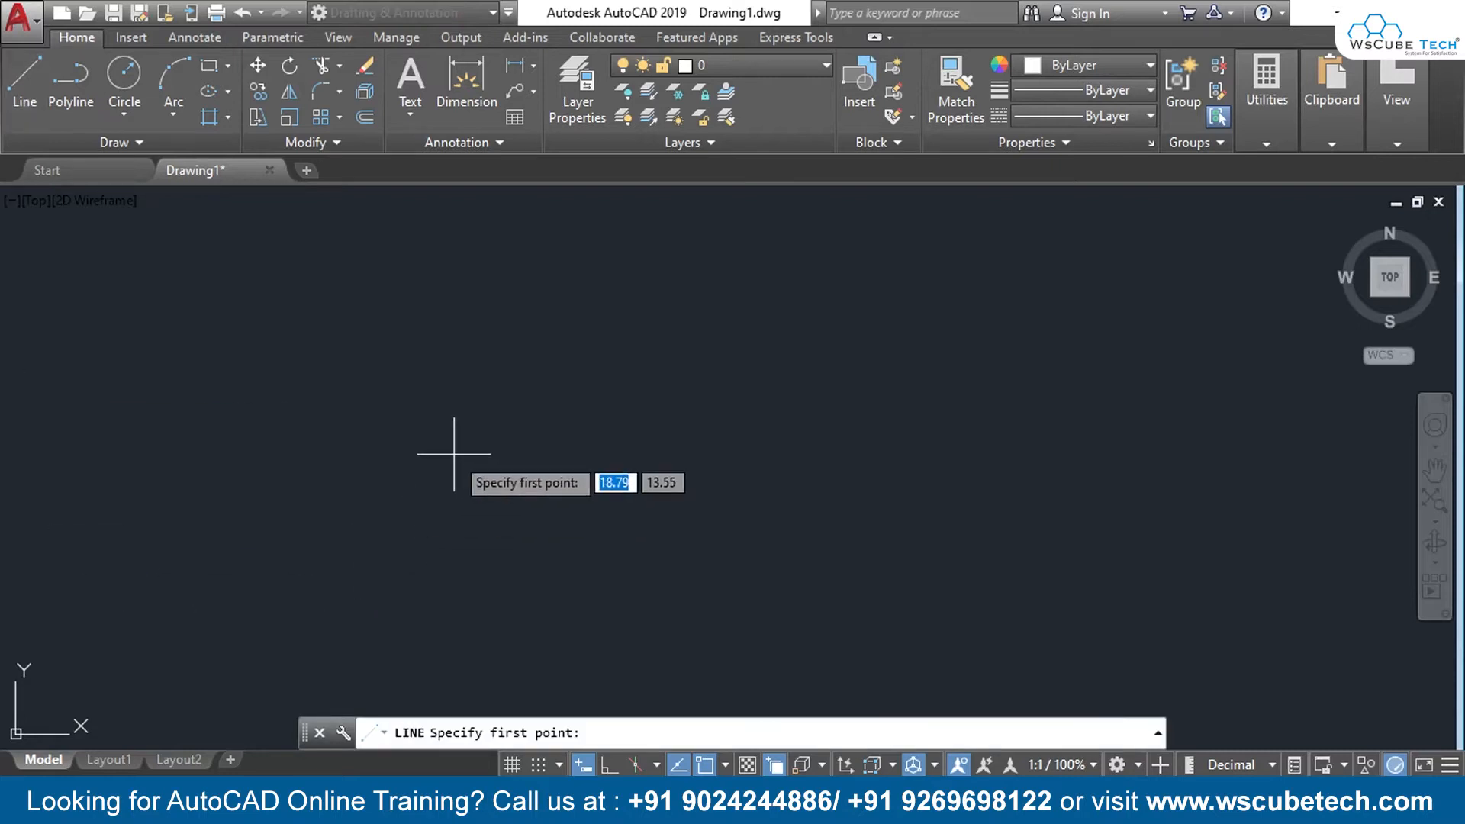
{"action": "key", "text": "F8"}
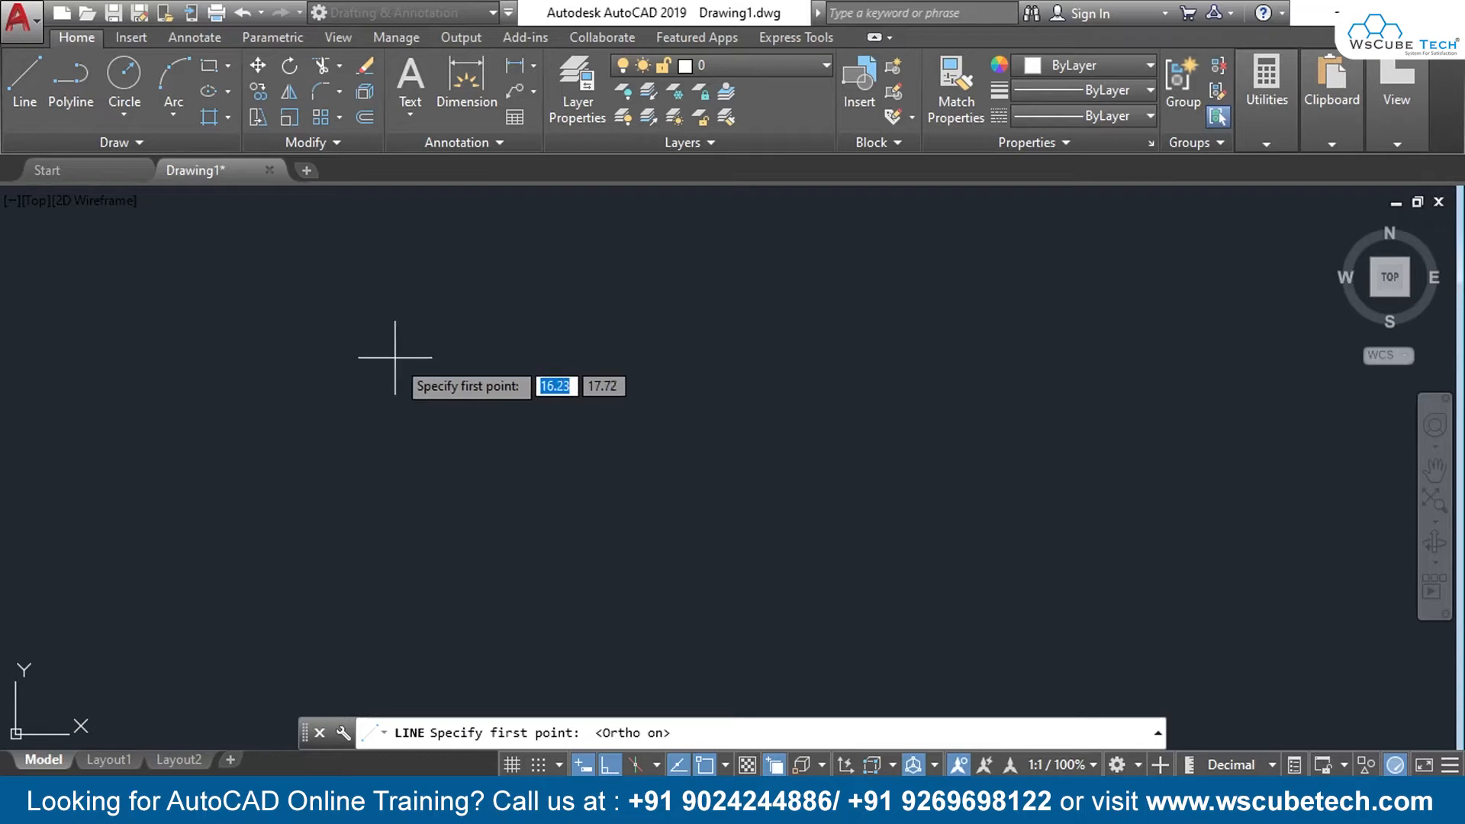
{"action": "left_click", "coordinate": [433, 345]}
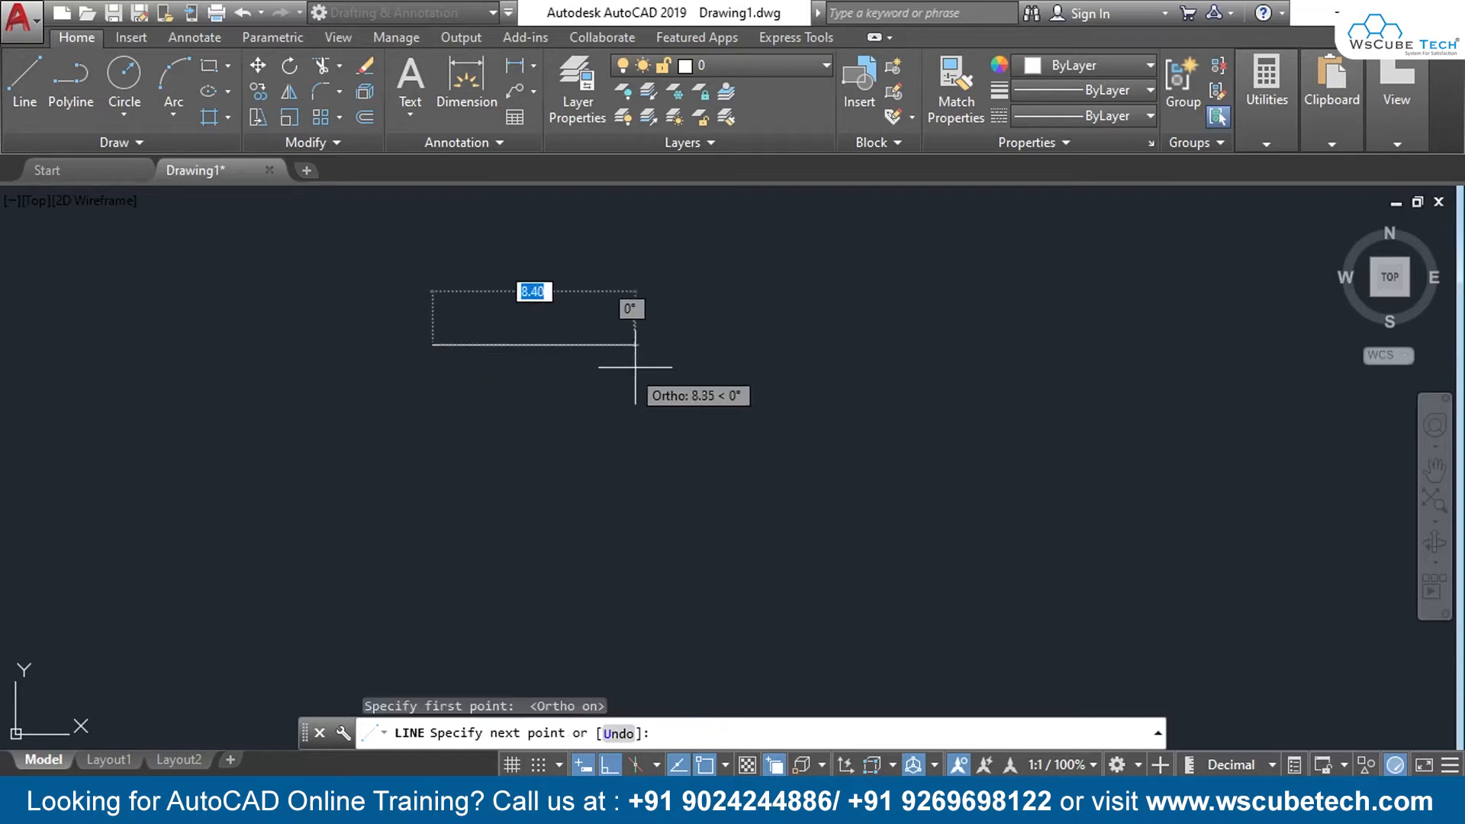
{"action": "type", "text": "5"}
{"action": "key", "text": "Return"}
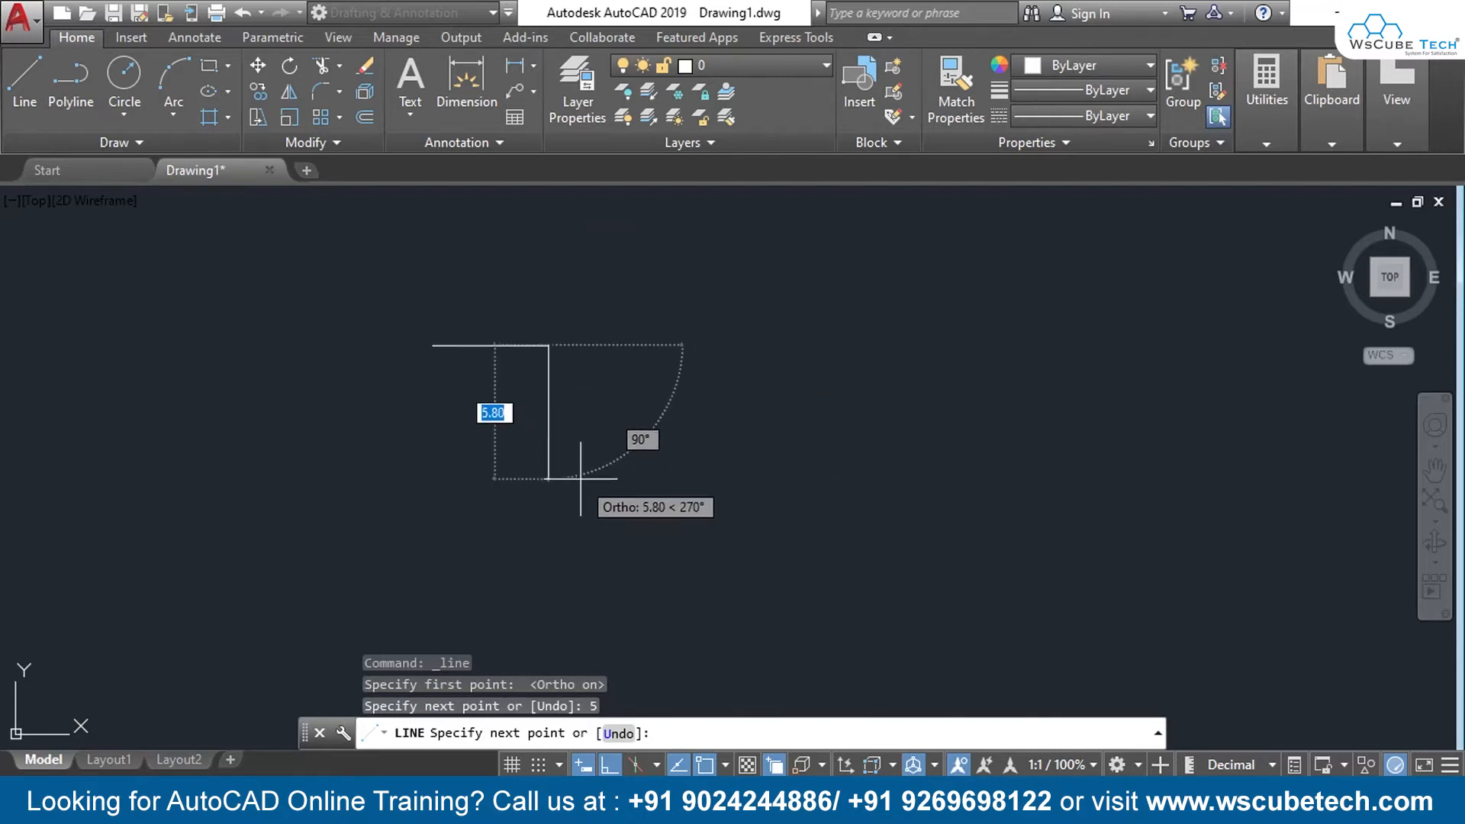
{"action": "scroll", "coordinate": [581, 477], "scroll_direction": "up", "scroll_amount": 2}
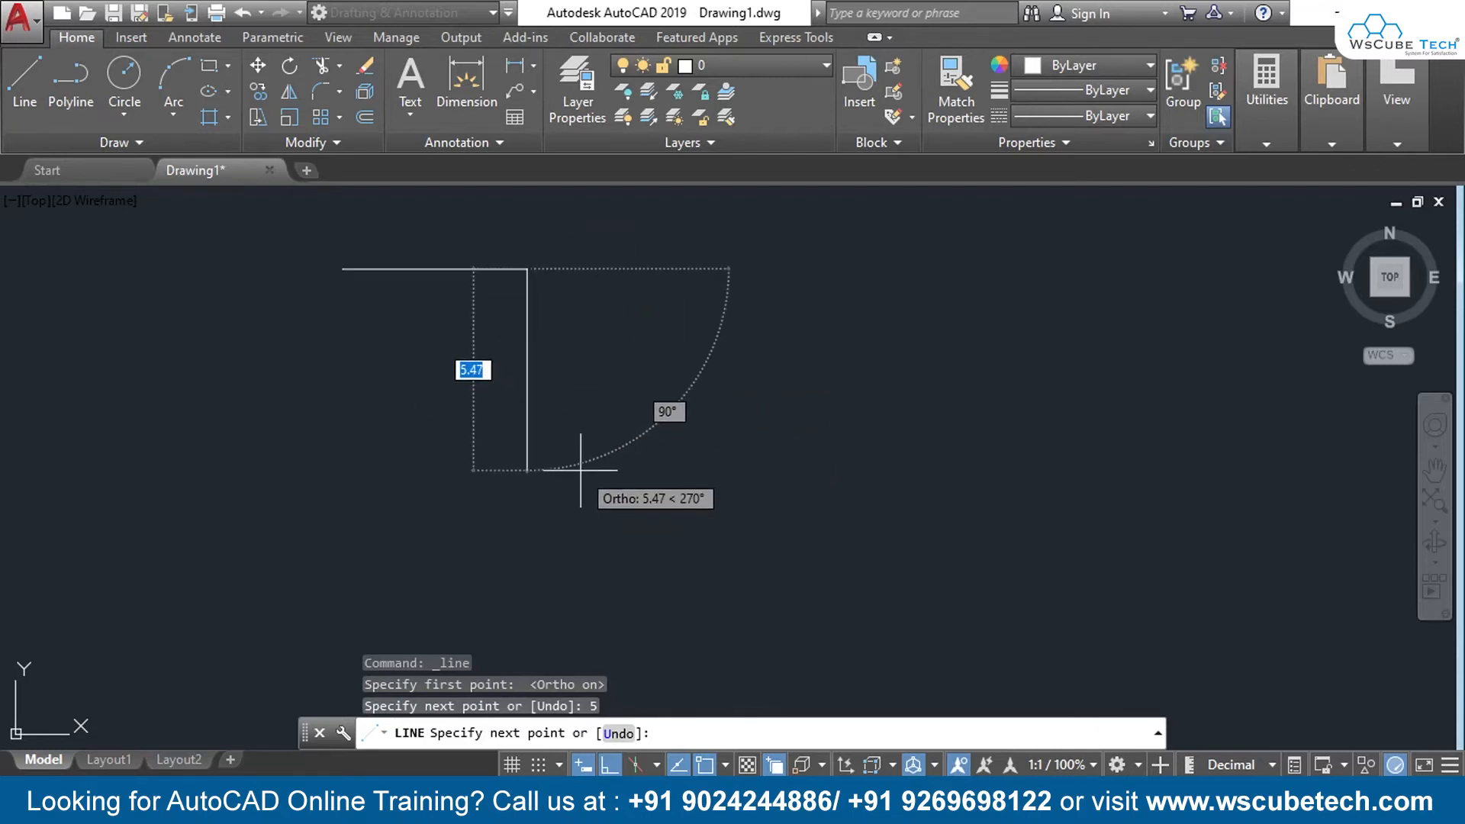
{"action": "type", "text": "6"}
{"action": "key", "text": "Return"}
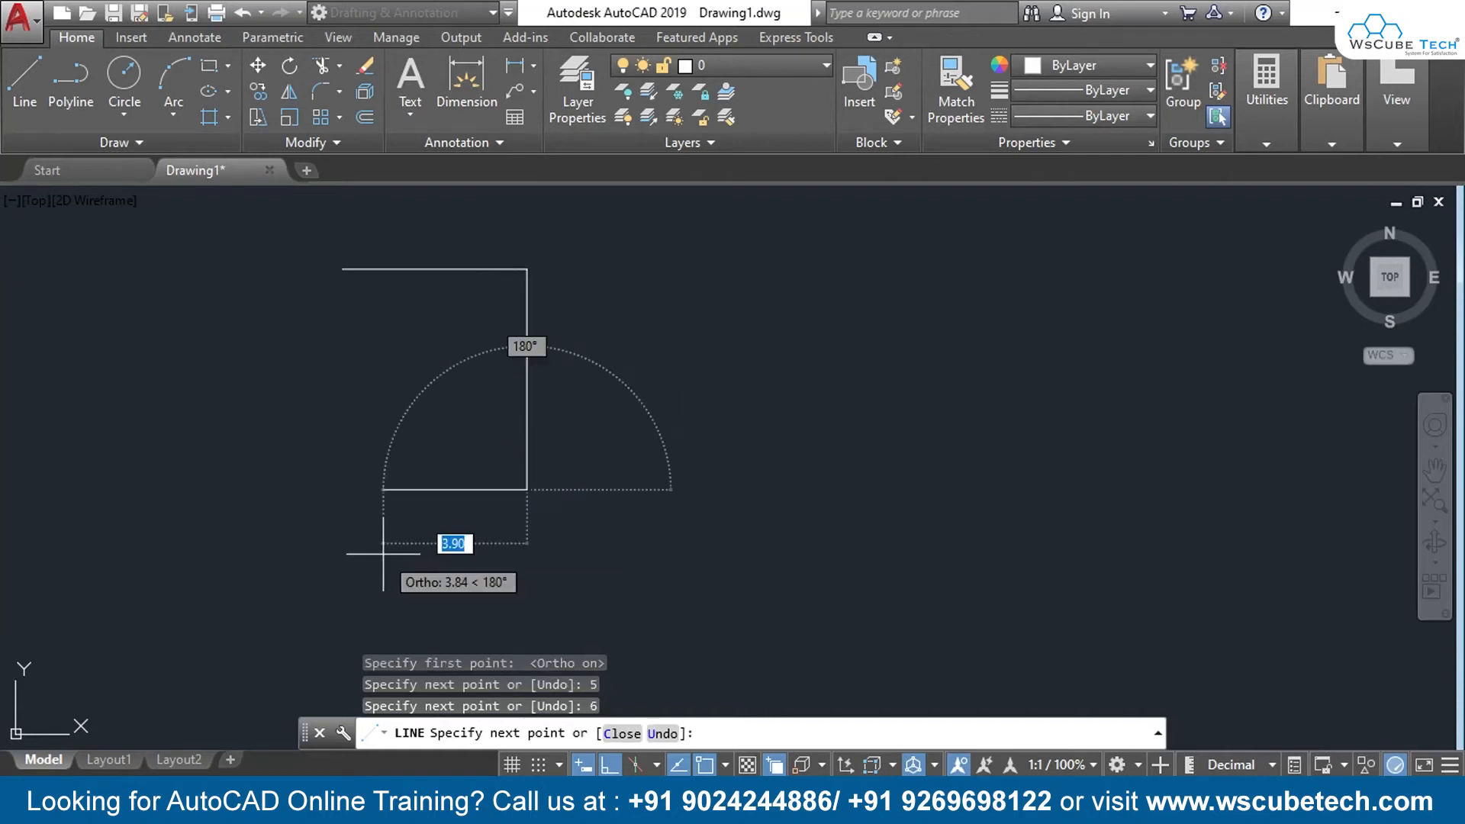
{"action": "type", "text": "5"}
{"action": "key", "text": "Return"}
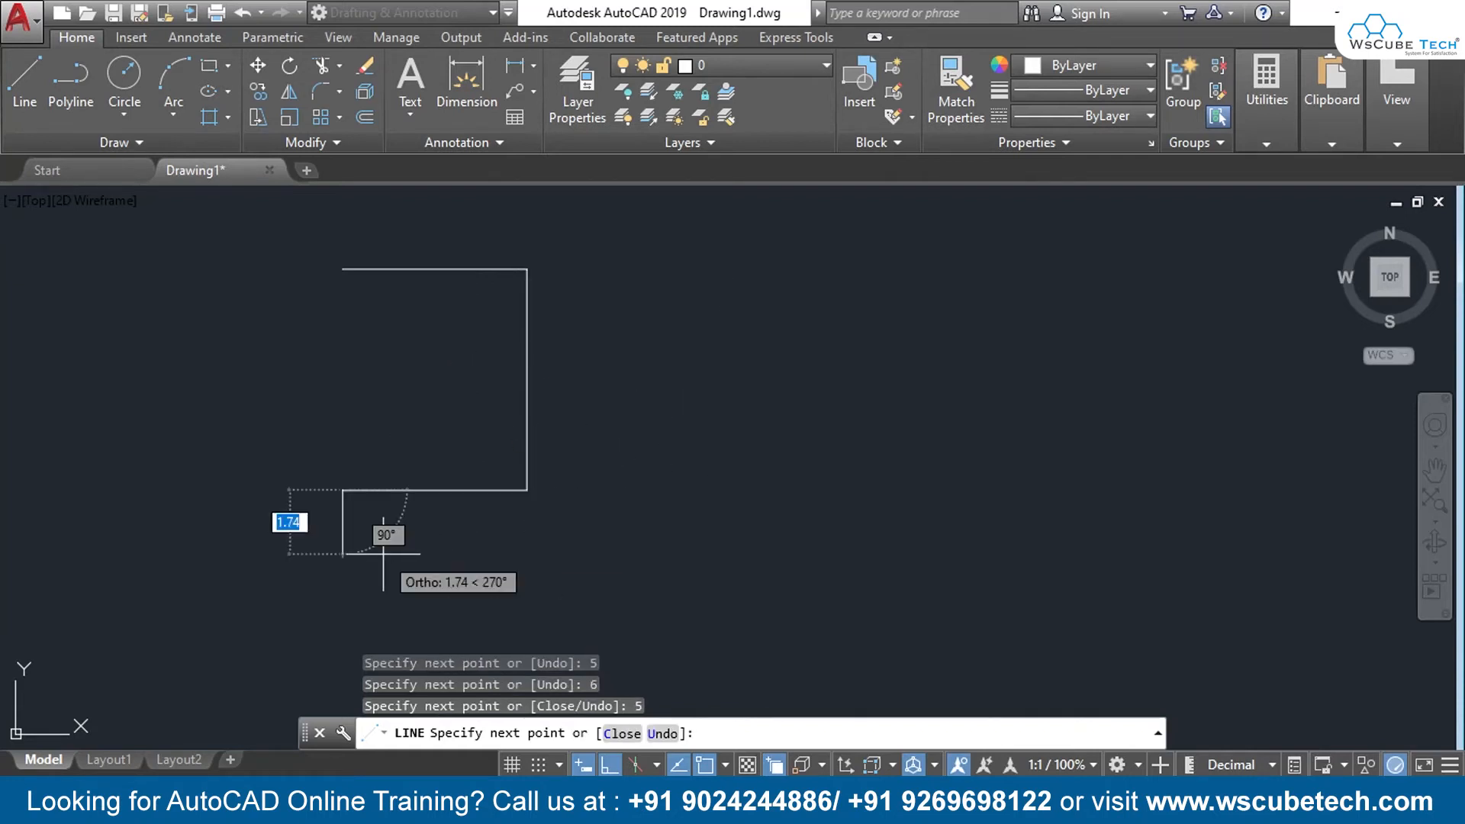
{"action": "type", "text": "c"}
{"action": "key", "text": "Return"}
{"action": "middle_click_drag", "start_coordinate": [718, 390], "coordinate": [682, 463]}
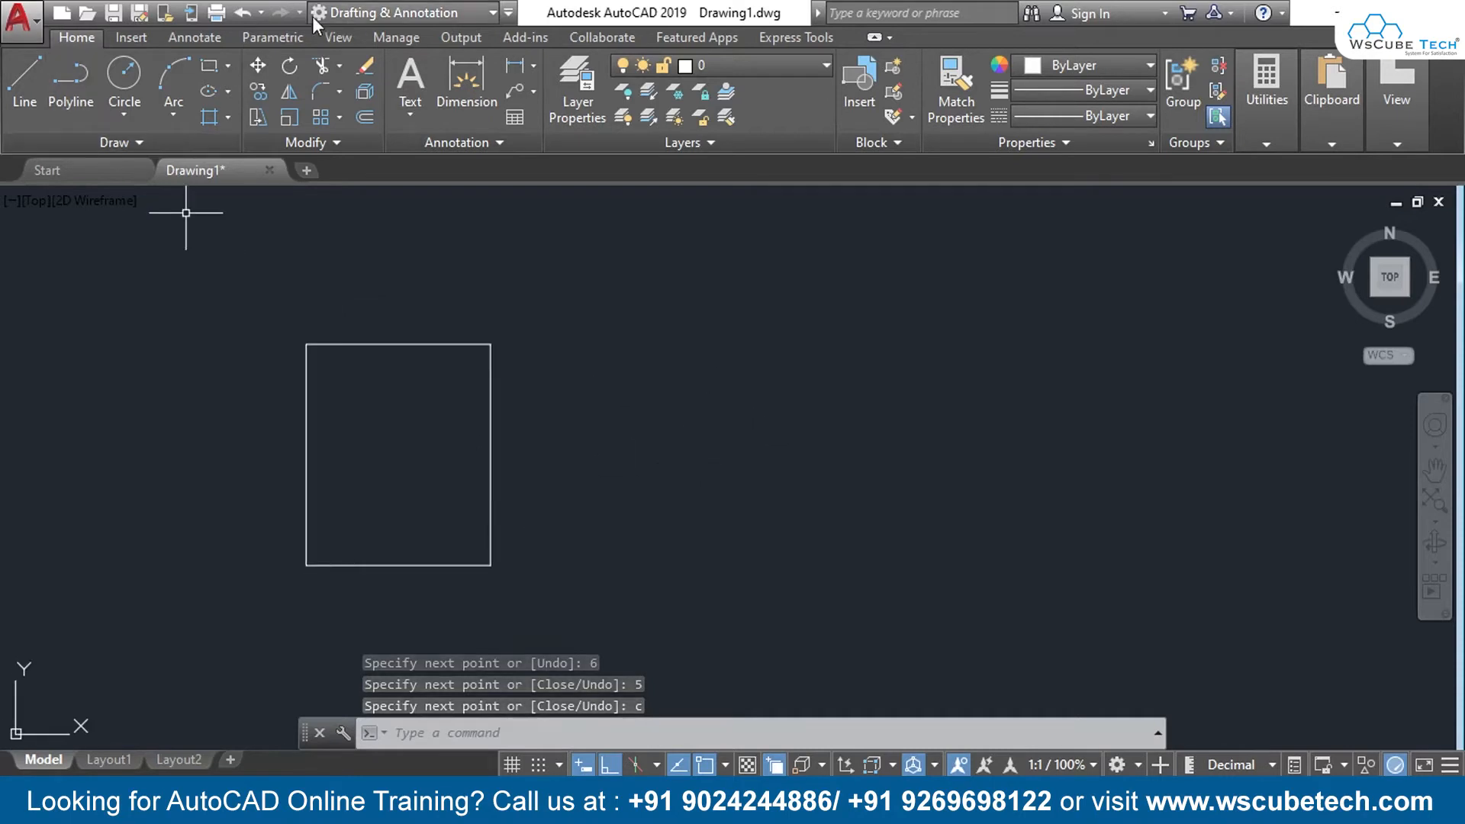
- Draw a five-sided polygon inscribed in a circle of radius 5, beside the rectangle
{"action": "left_click", "coordinate": [23, 76]}
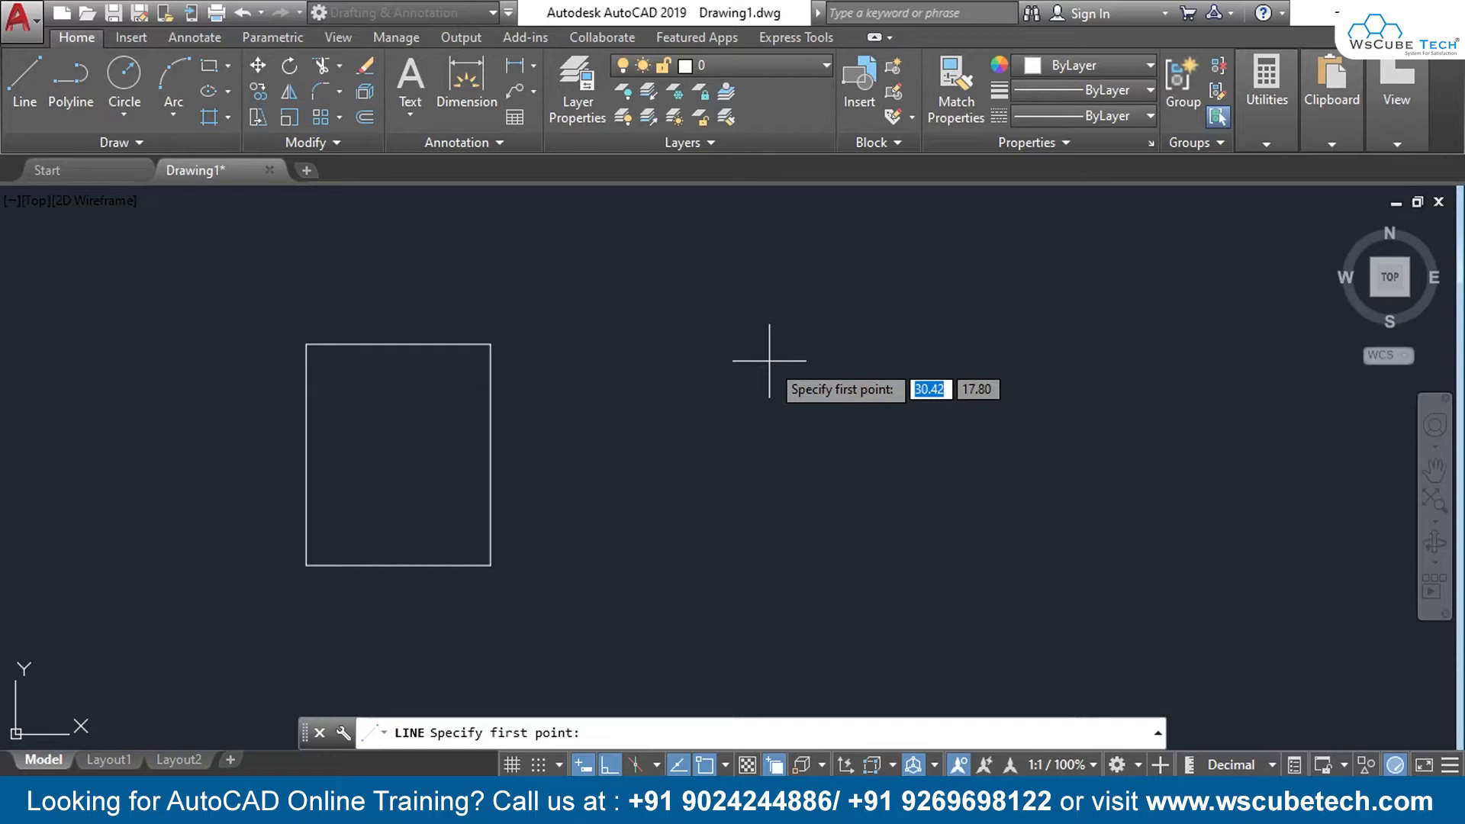
{"action": "left_click", "coordinate": [229, 65]}
{"action": "left_click", "coordinate": [249, 149]}
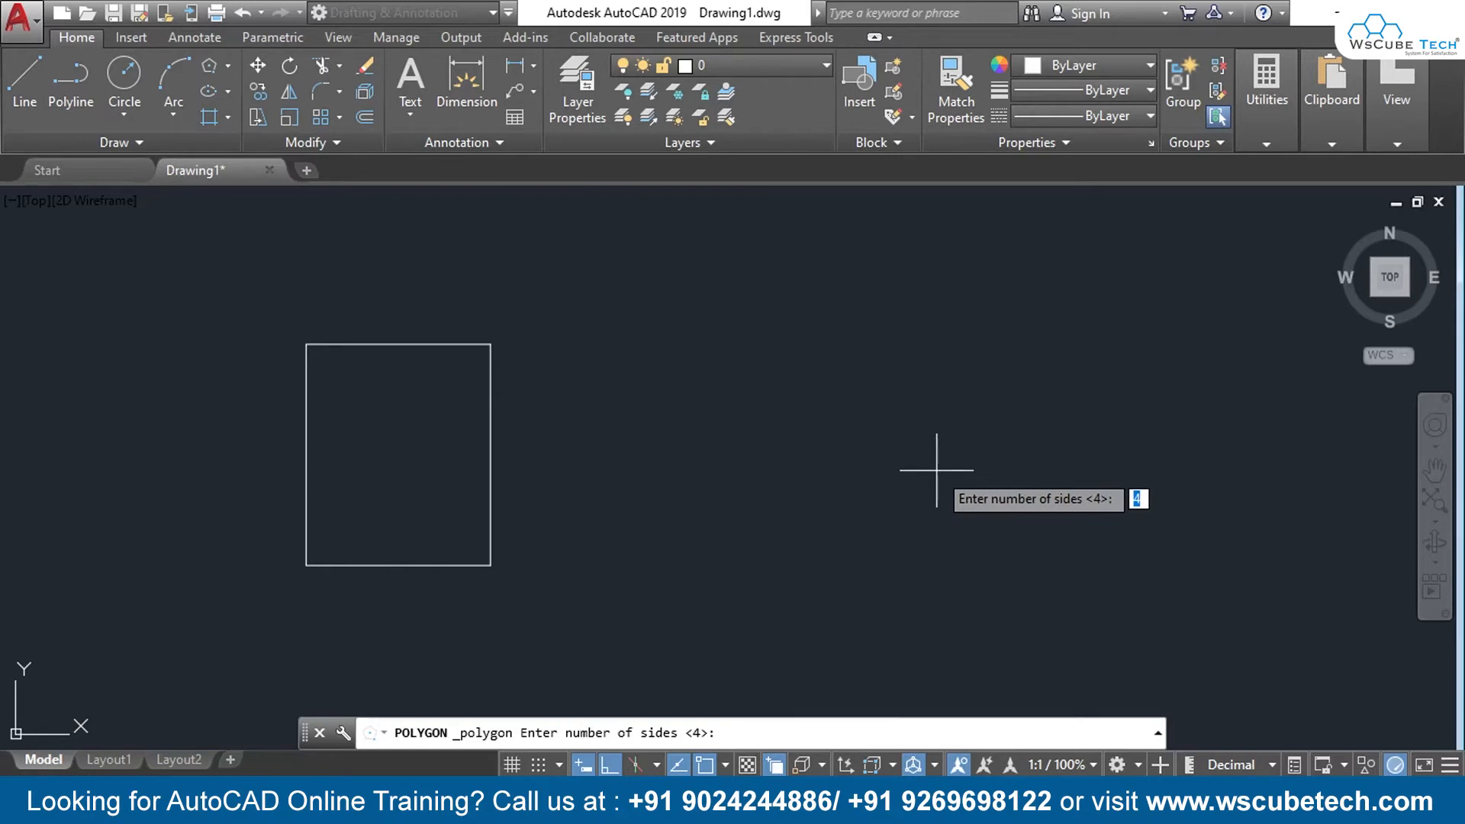
{"action": "type", "text": "5"}
{"action": "key", "text": "Return"}
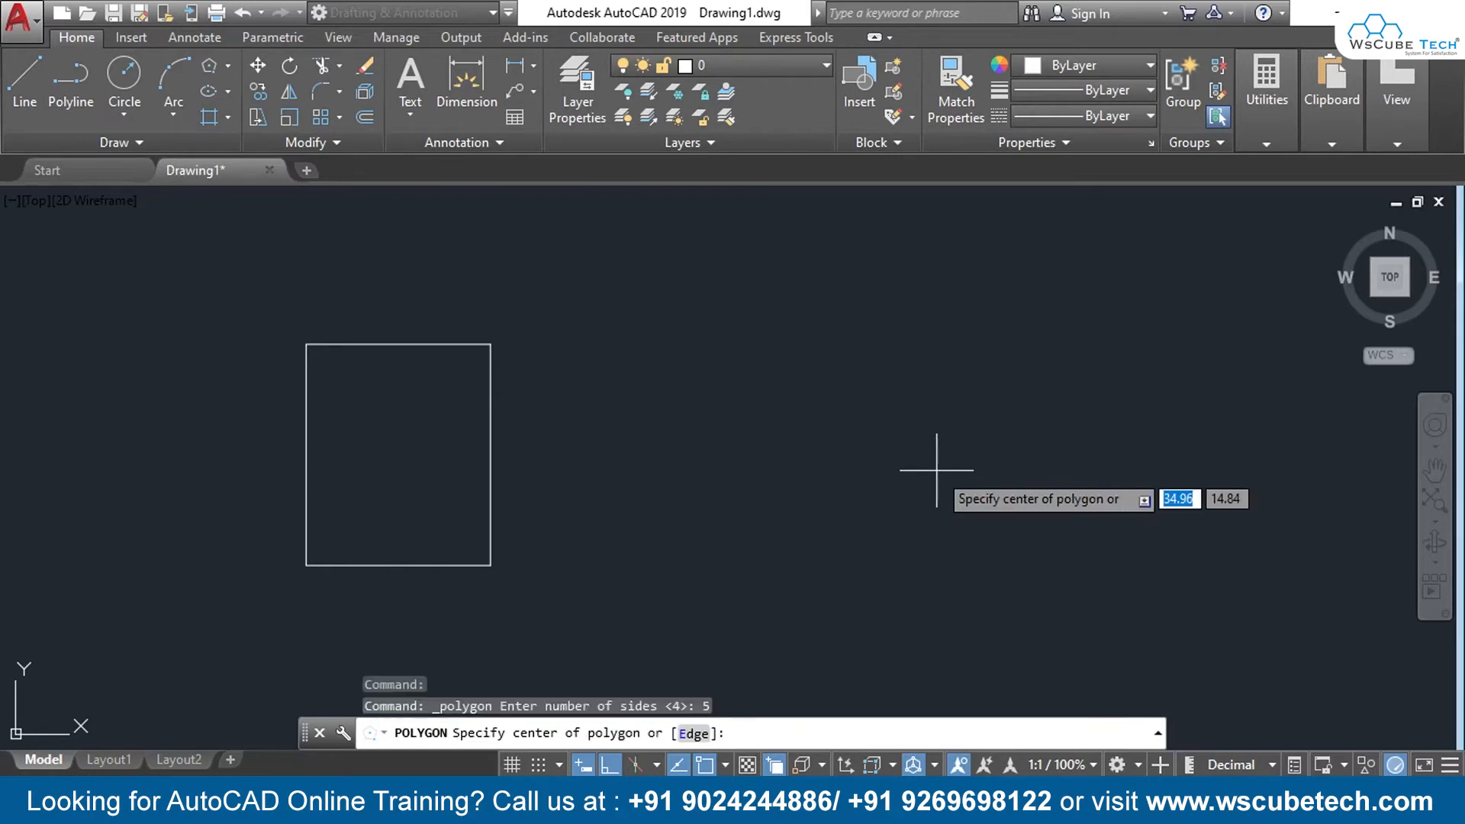
{"action": "left_click", "coordinate": [876, 441]}
{"action": "key", "text": "Return"}
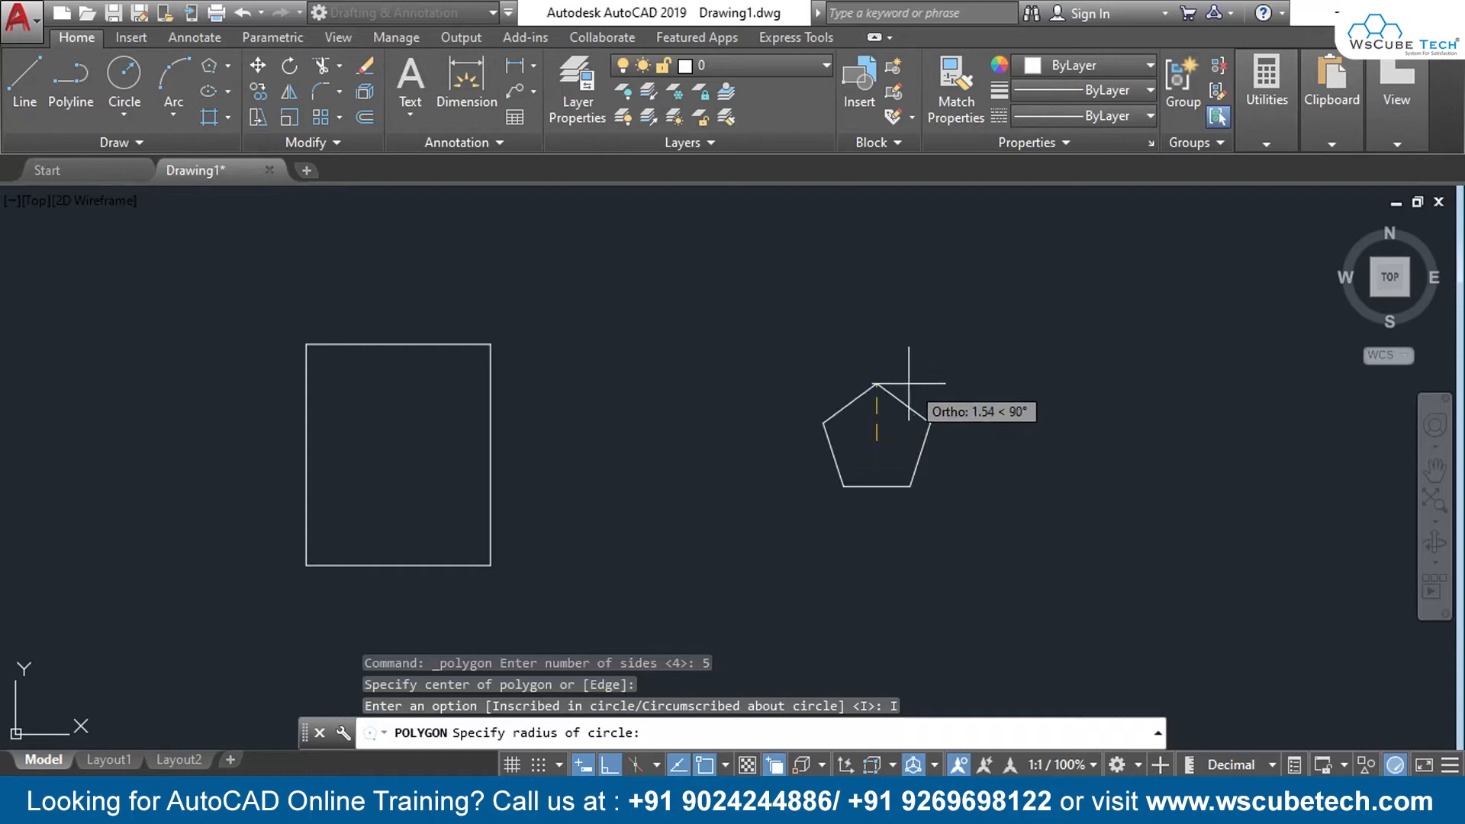
{"action": "type", "text": "5"}
{"action": "key", "text": "Return"}
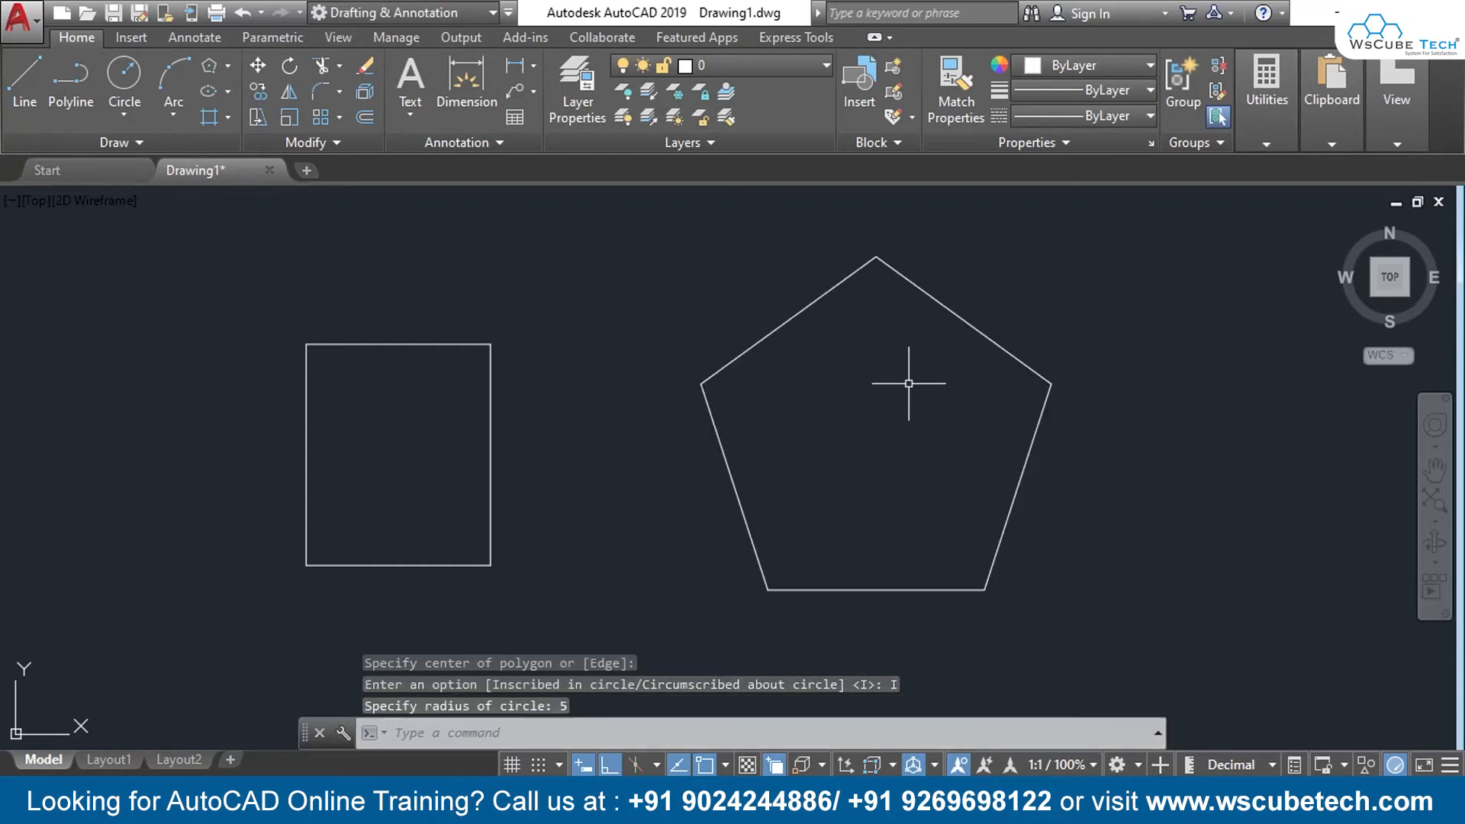
{"action": "middle_click_drag", "start_coordinate": [906, 394], "coordinate": [798, 396]}
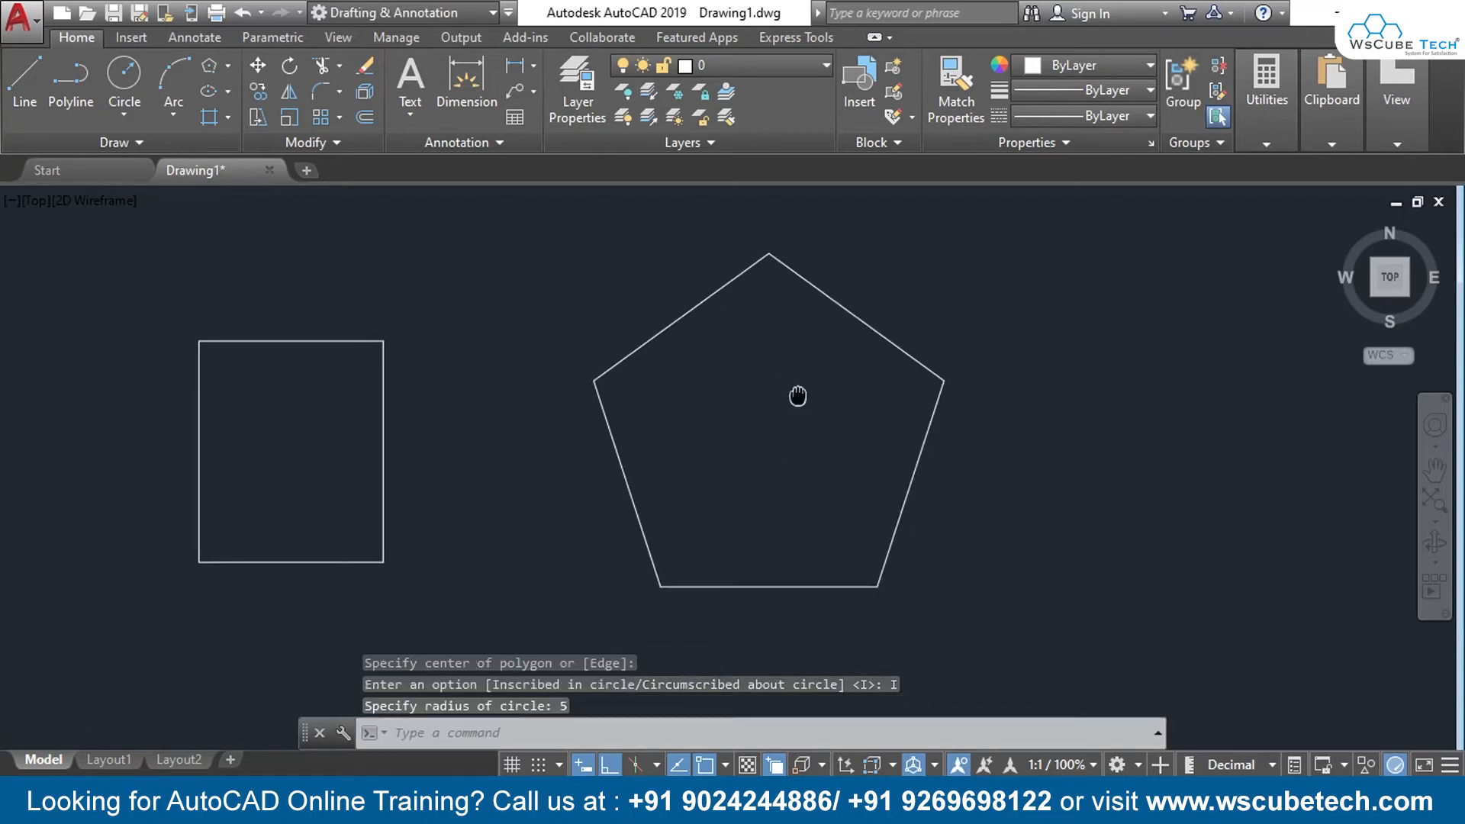
- Move the pentagon horizontally farther away from the rectangle, using its lower-right vertex as the base point
{"action": "left_click", "coordinate": [257, 92]}
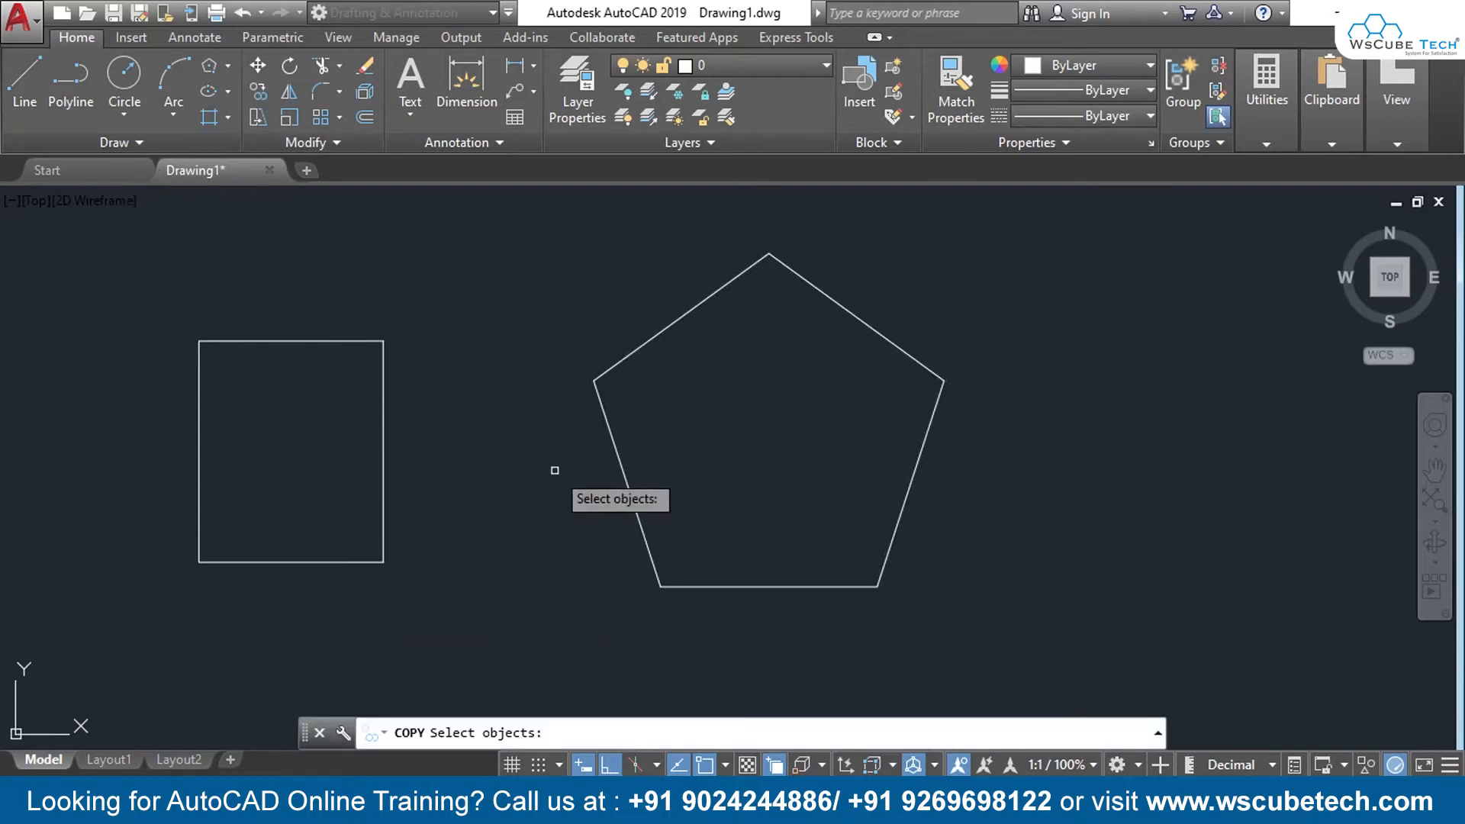
{"action": "key", "text": "Escape"}
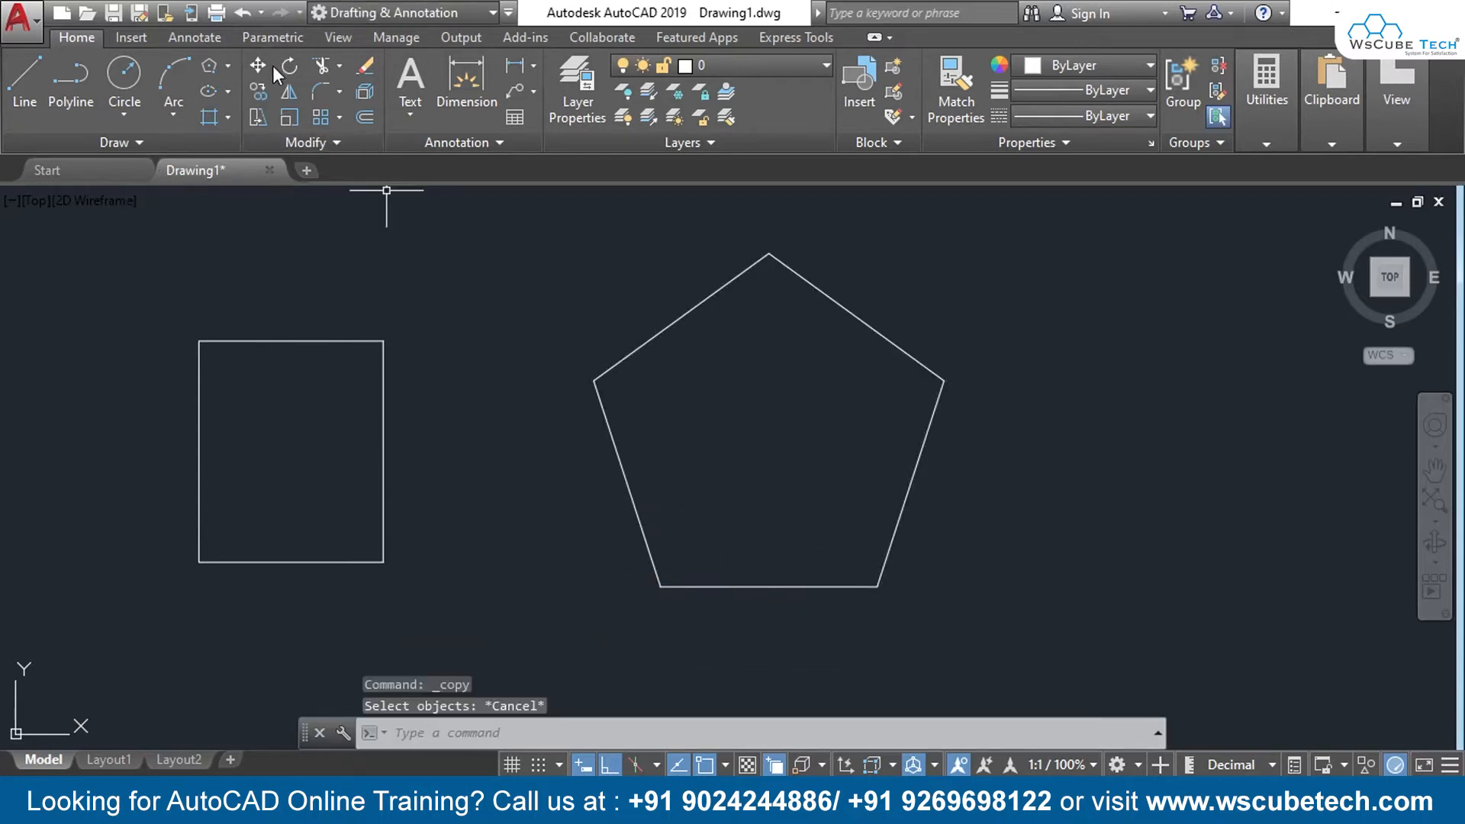
{"action": "left_click", "coordinate": [258, 66]}
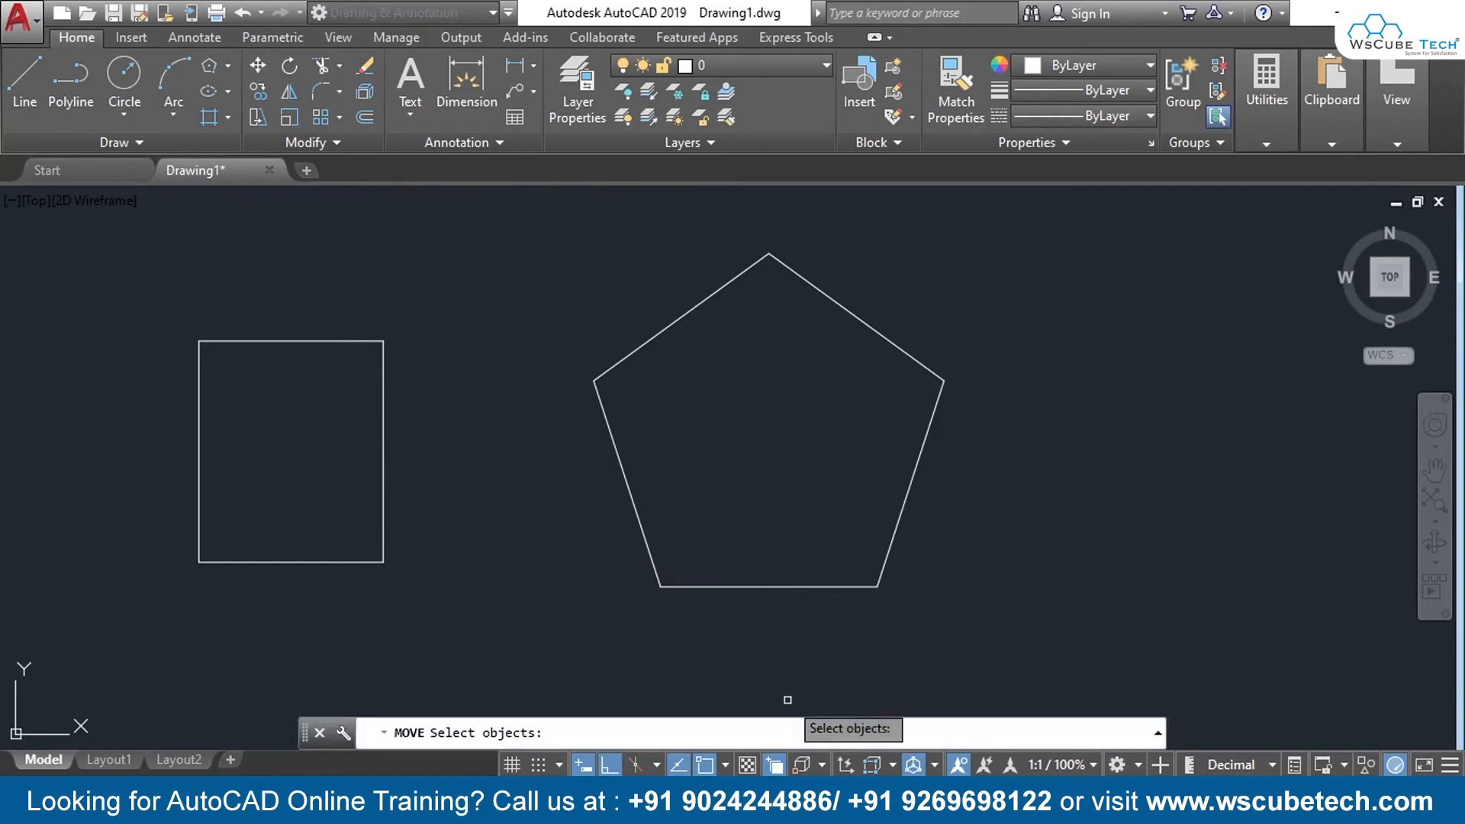
{"action": "left_click", "coordinate": [864, 587]}
{"action": "key", "text": "Return"}
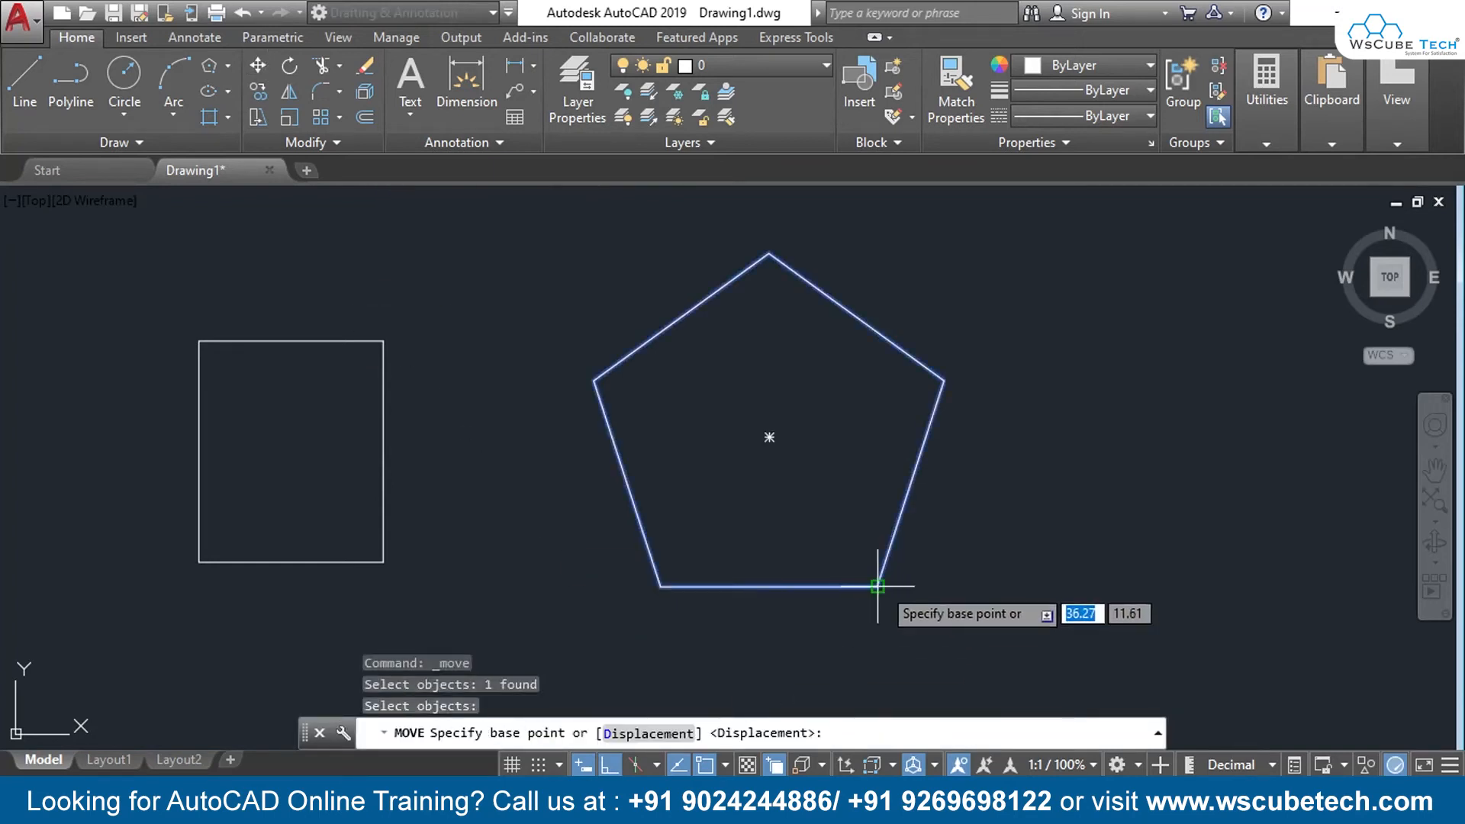
{"action": "left_click", "coordinate": [878, 587]}
{"action": "left_click", "coordinate": [1331, 583]}
- Draw a circle of radius 2 centred on the pentagon's top vertex
{"action": "mouse_move", "coordinate": [775, 592]}
{"action": "middle_mouse_down"}
{"action": "mouse_move", "coordinate": [674, 556]}
{"action": "mouse_move", "coordinate": [440, 581]}
{"action": "mouse_move", "coordinate": [411, 624]}
{"action": "middle_mouse_up"}
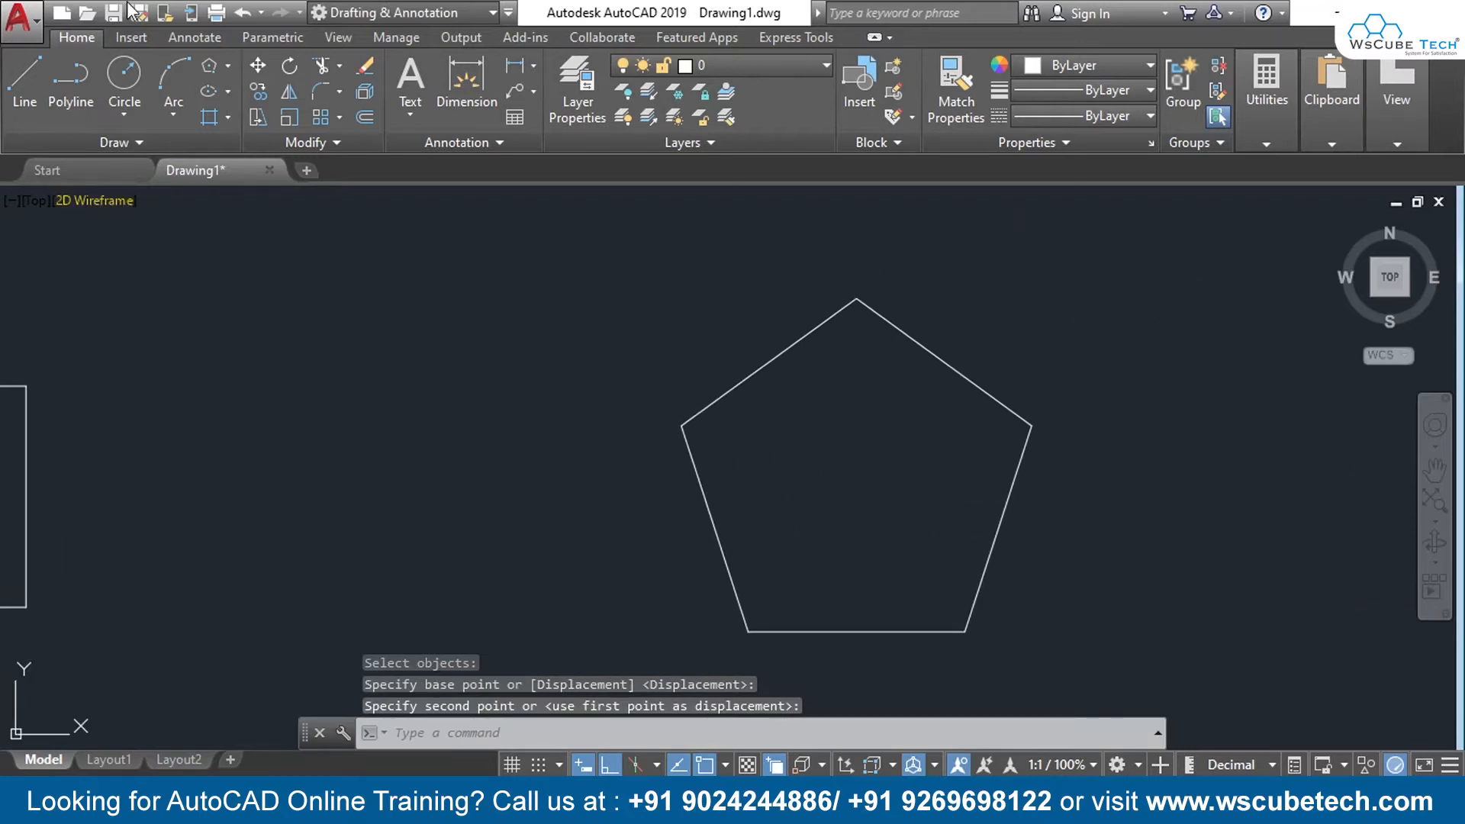
{"action": "left_click", "coordinate": [130, 70]}
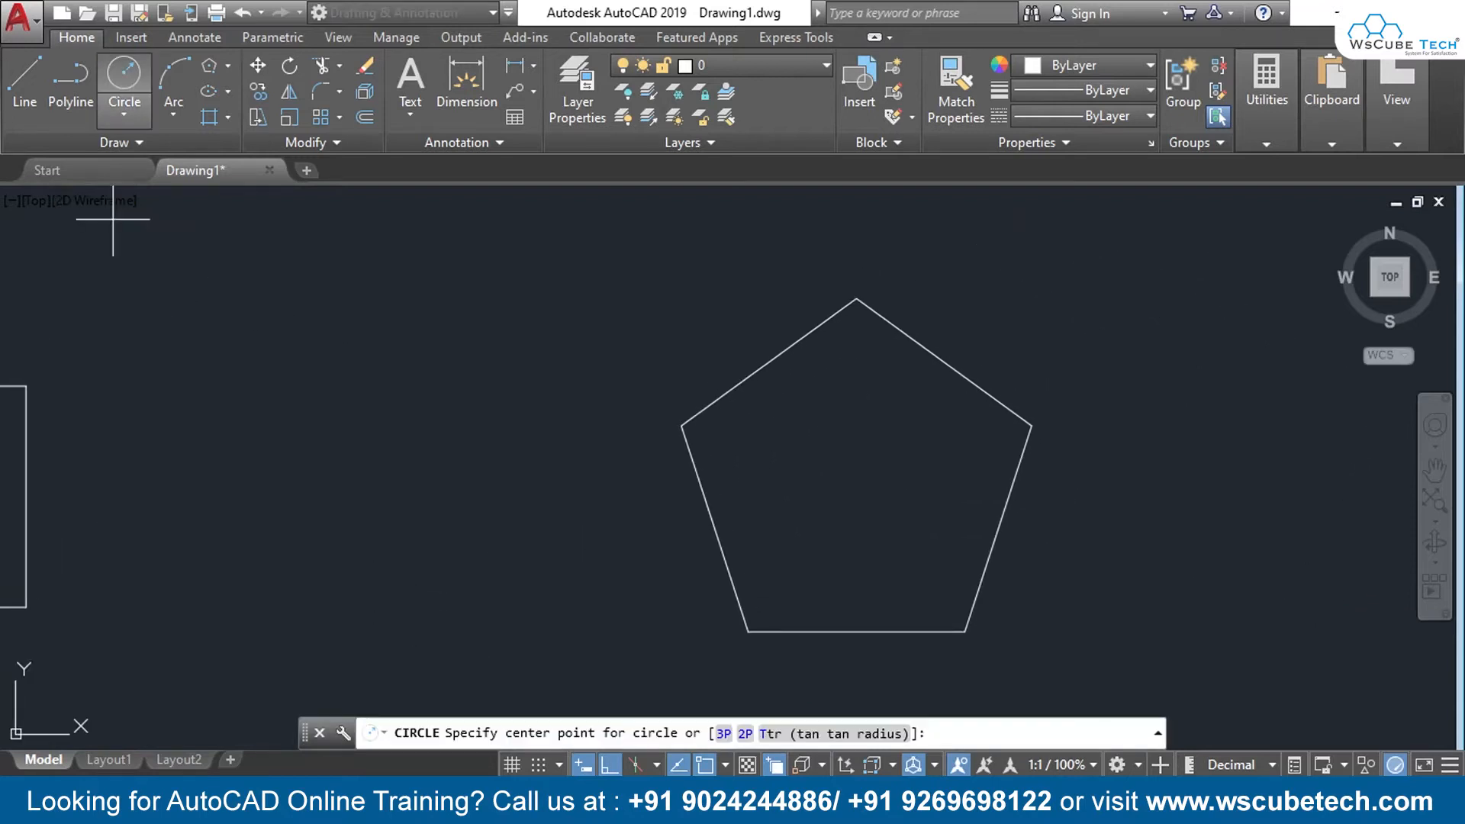
{"action": "left_click", "coordinate": [857, 297]}
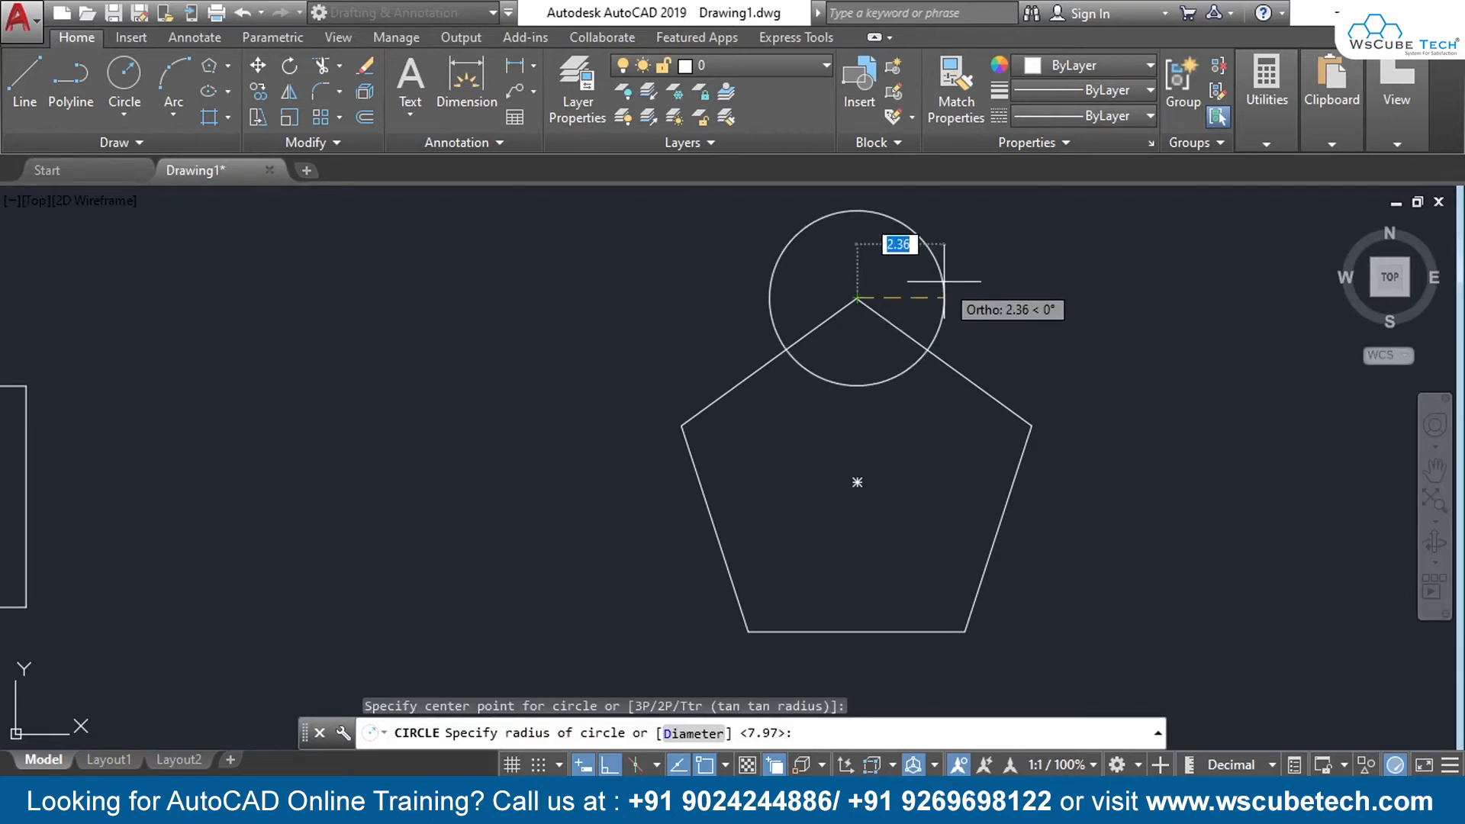
{"action": "type", "text": "2"}
{"action": "key", "text": "Return"}
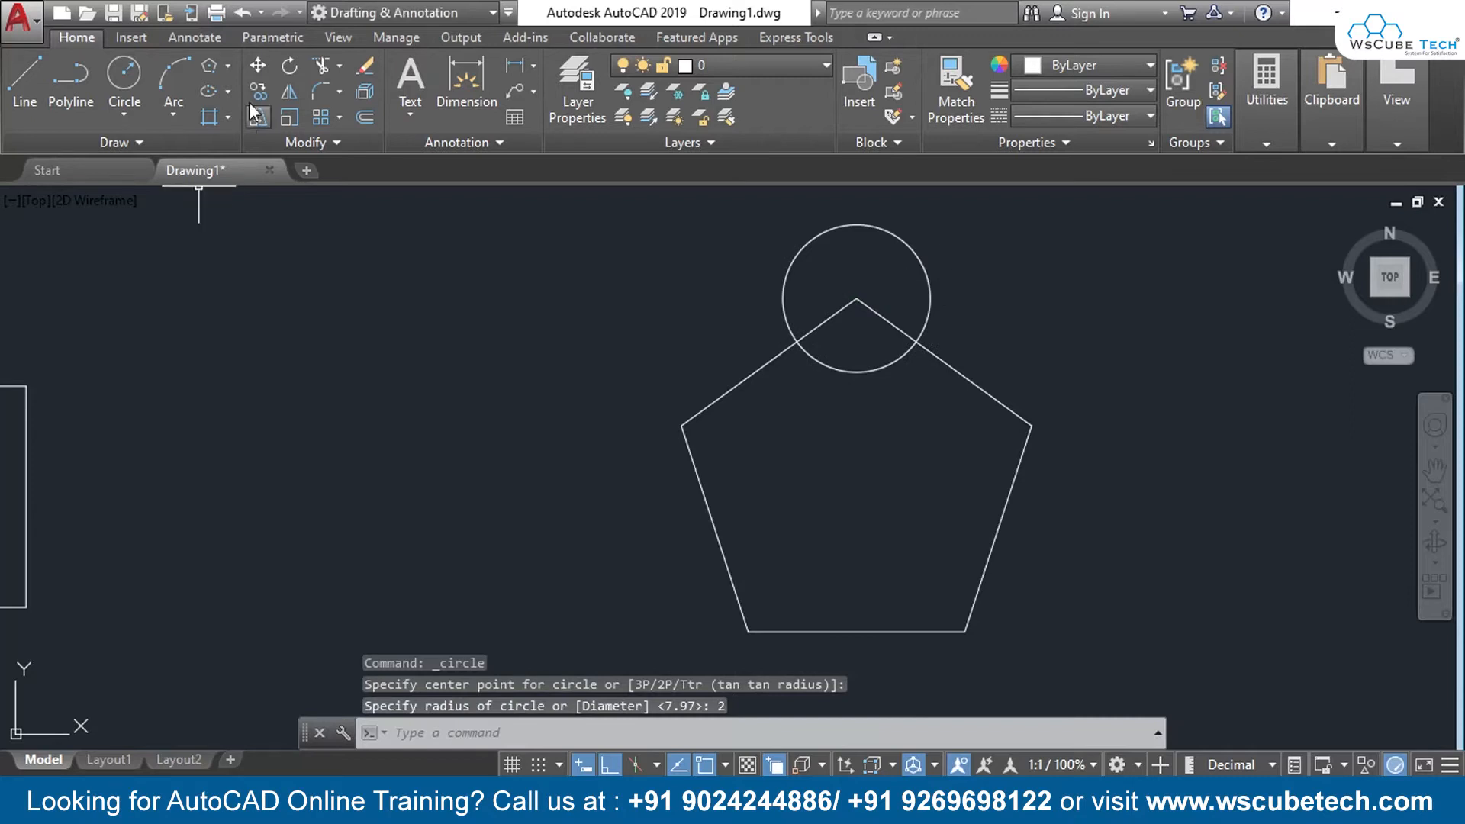
- Copy the circle from its centre onto the pentagon's other four vertices with Ortho mode off
{"action": "left_click", "coordinate": [258, 92]}
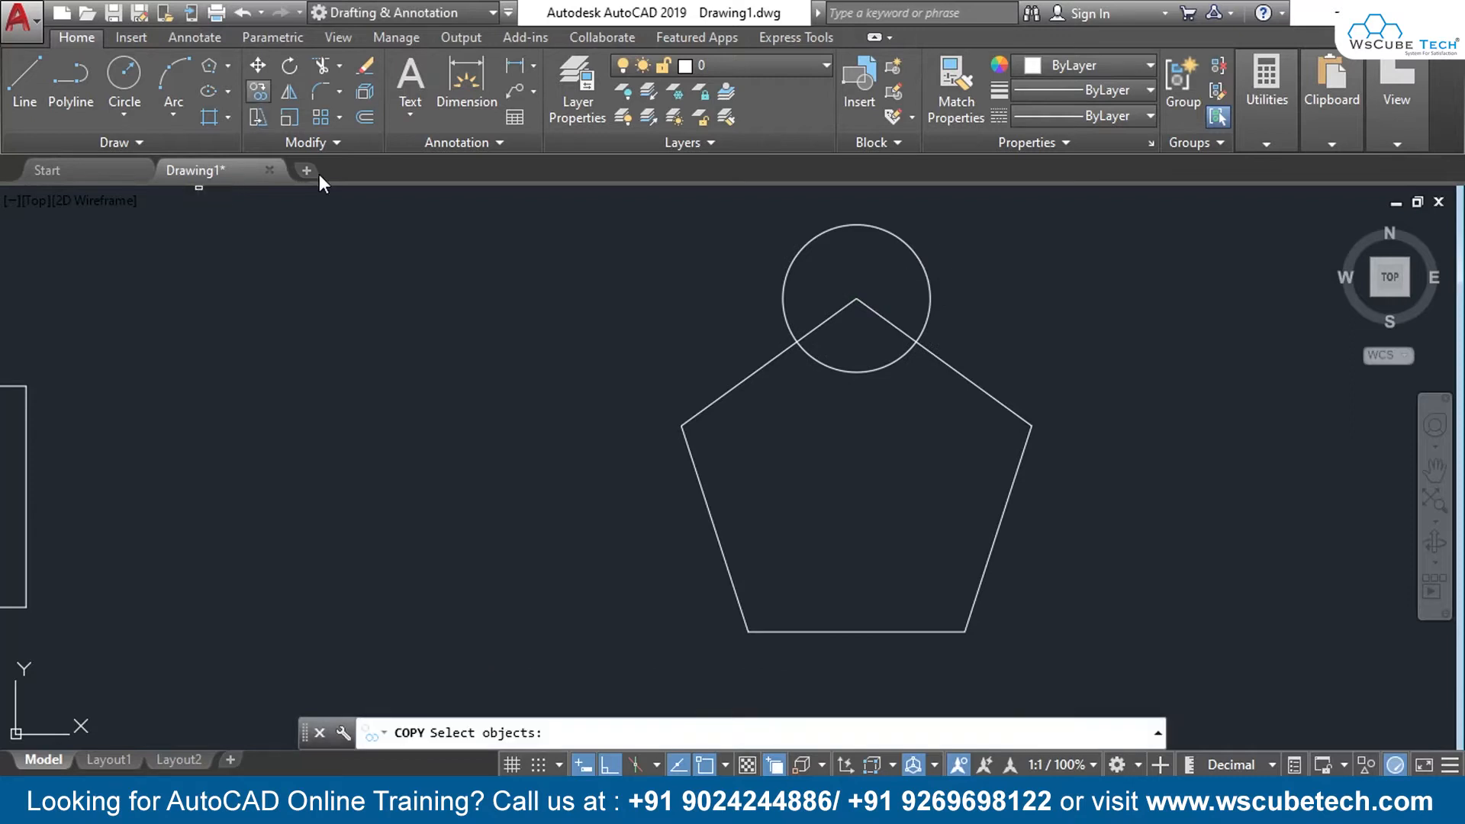
{"action": "left_click", "coordinate": [873, 369]}
{"action": "key", "text": "Return"}
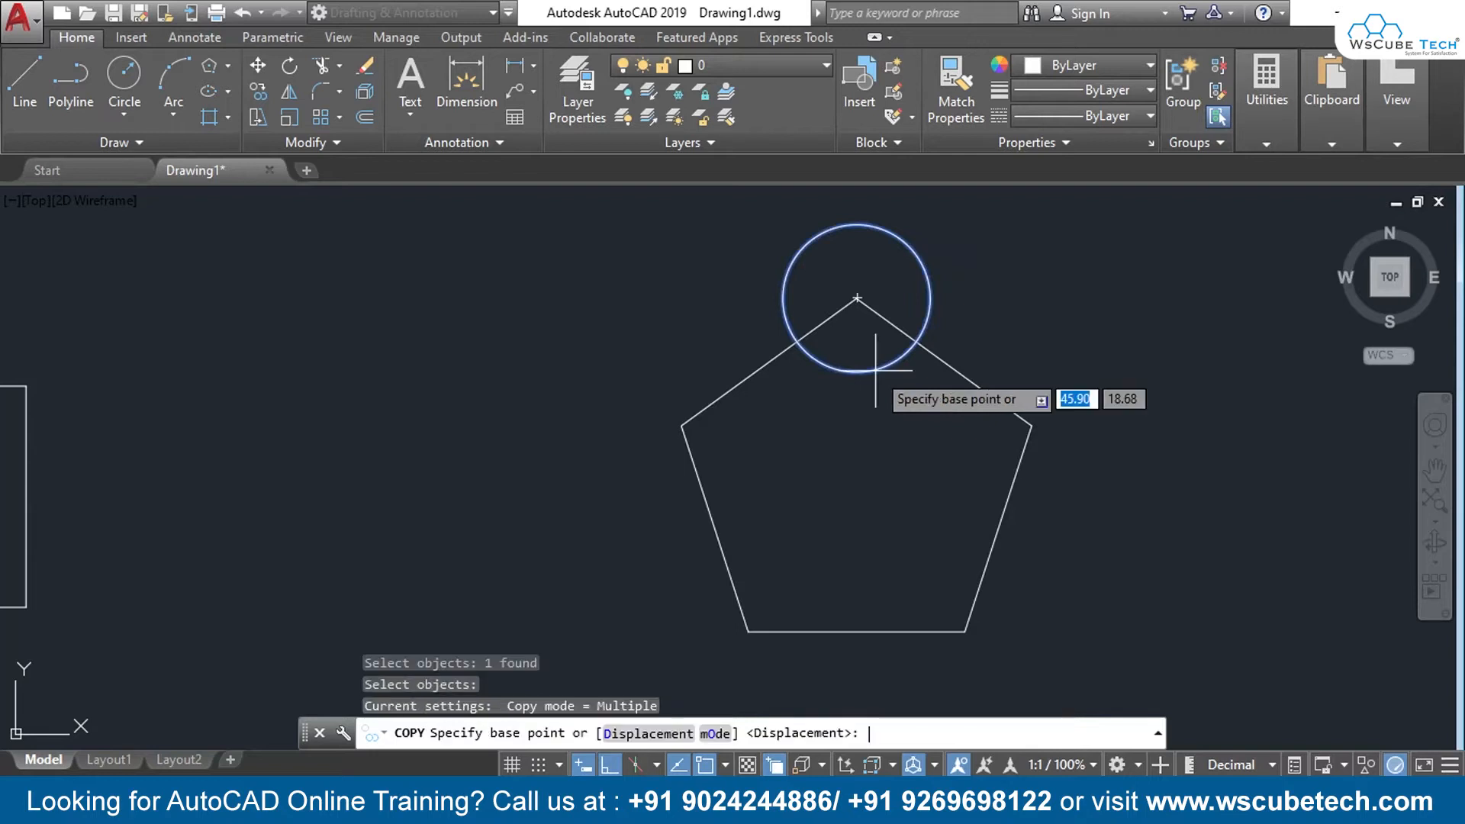
{"action": "left_click", "coordinate": [856, 297]}
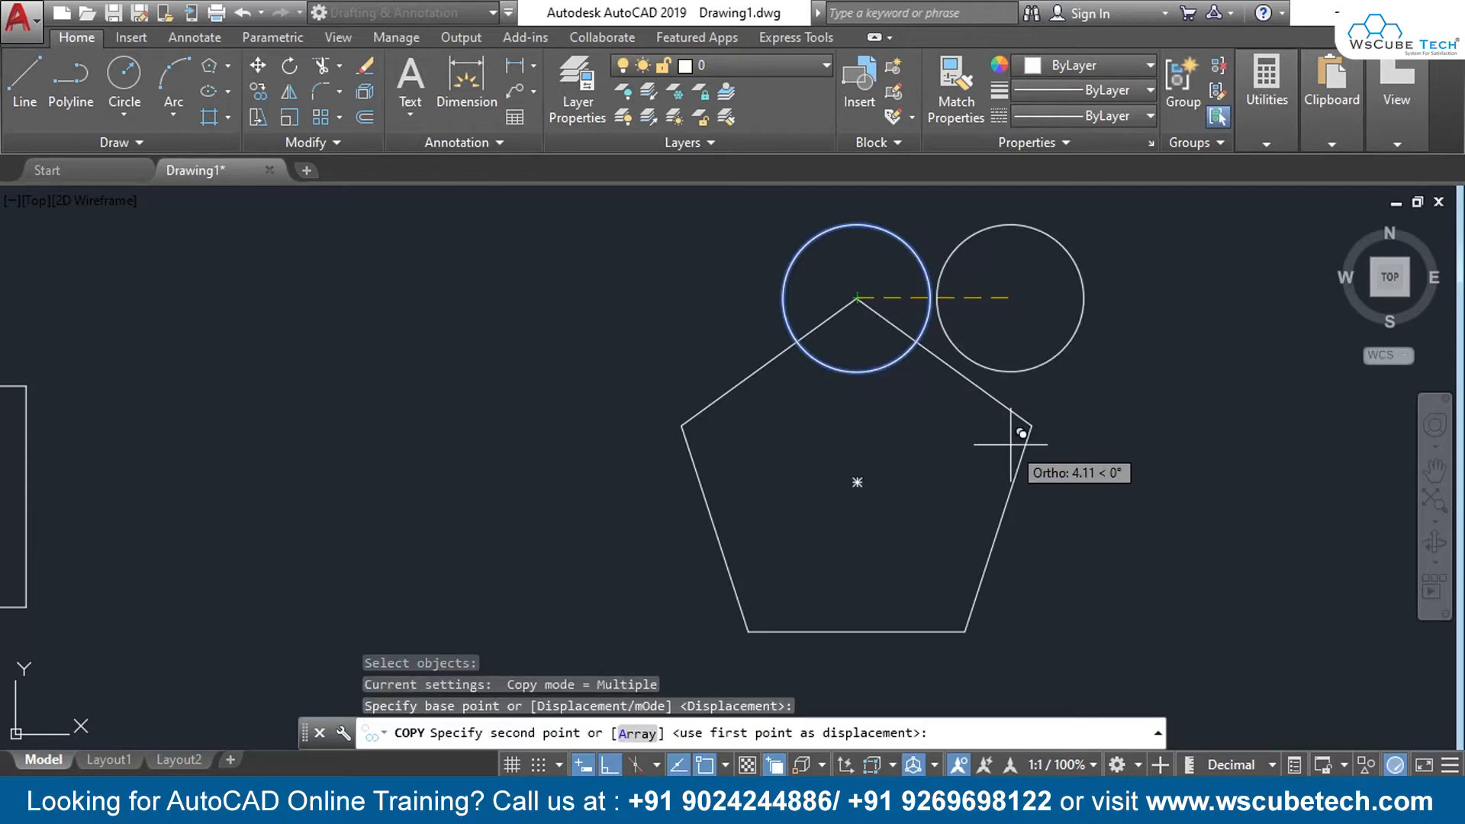
{"action": "key", "text": "F8"}
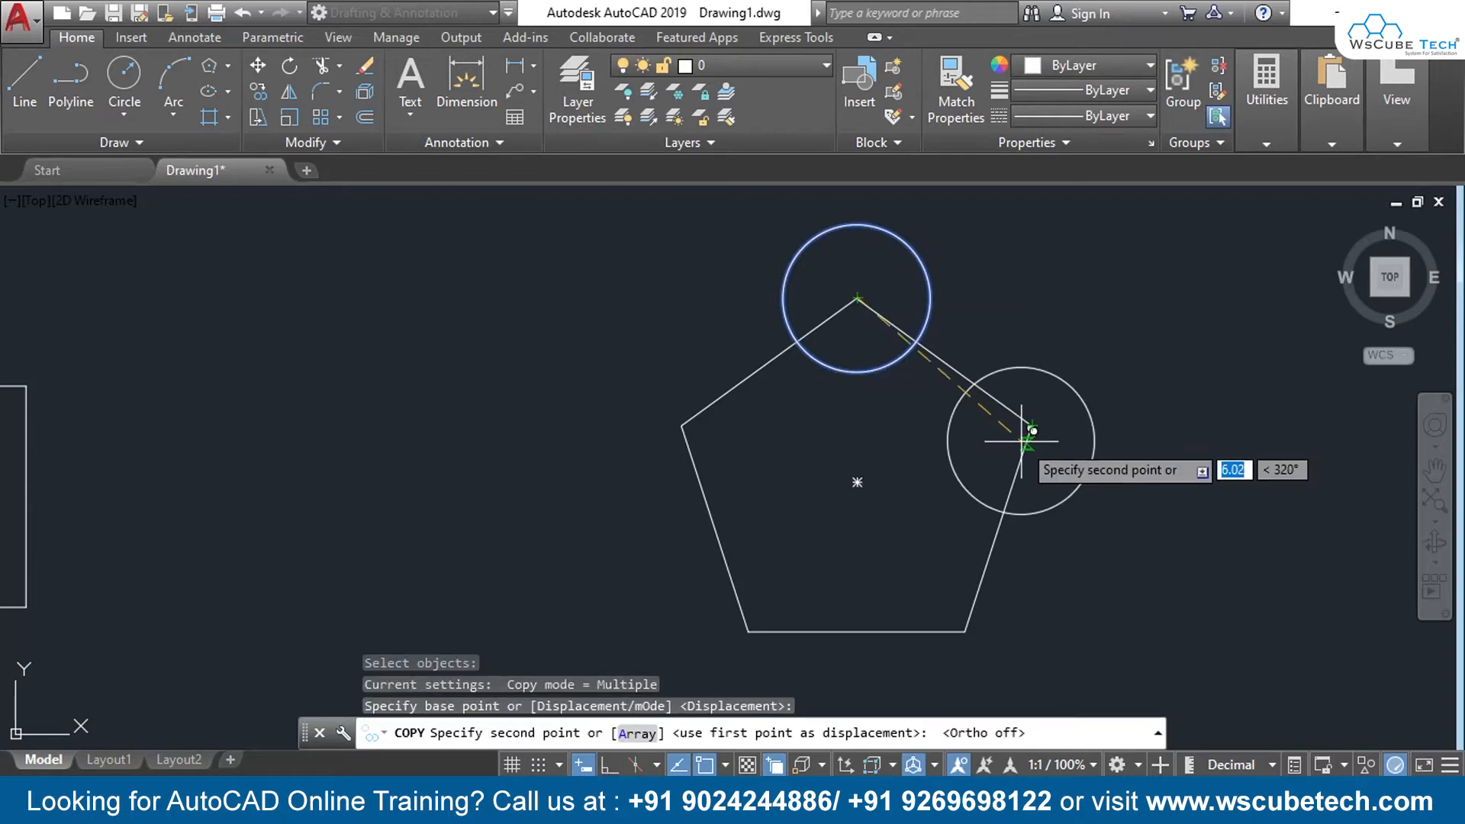
{"action": "left_click", "coordinate": [1028, 429]}
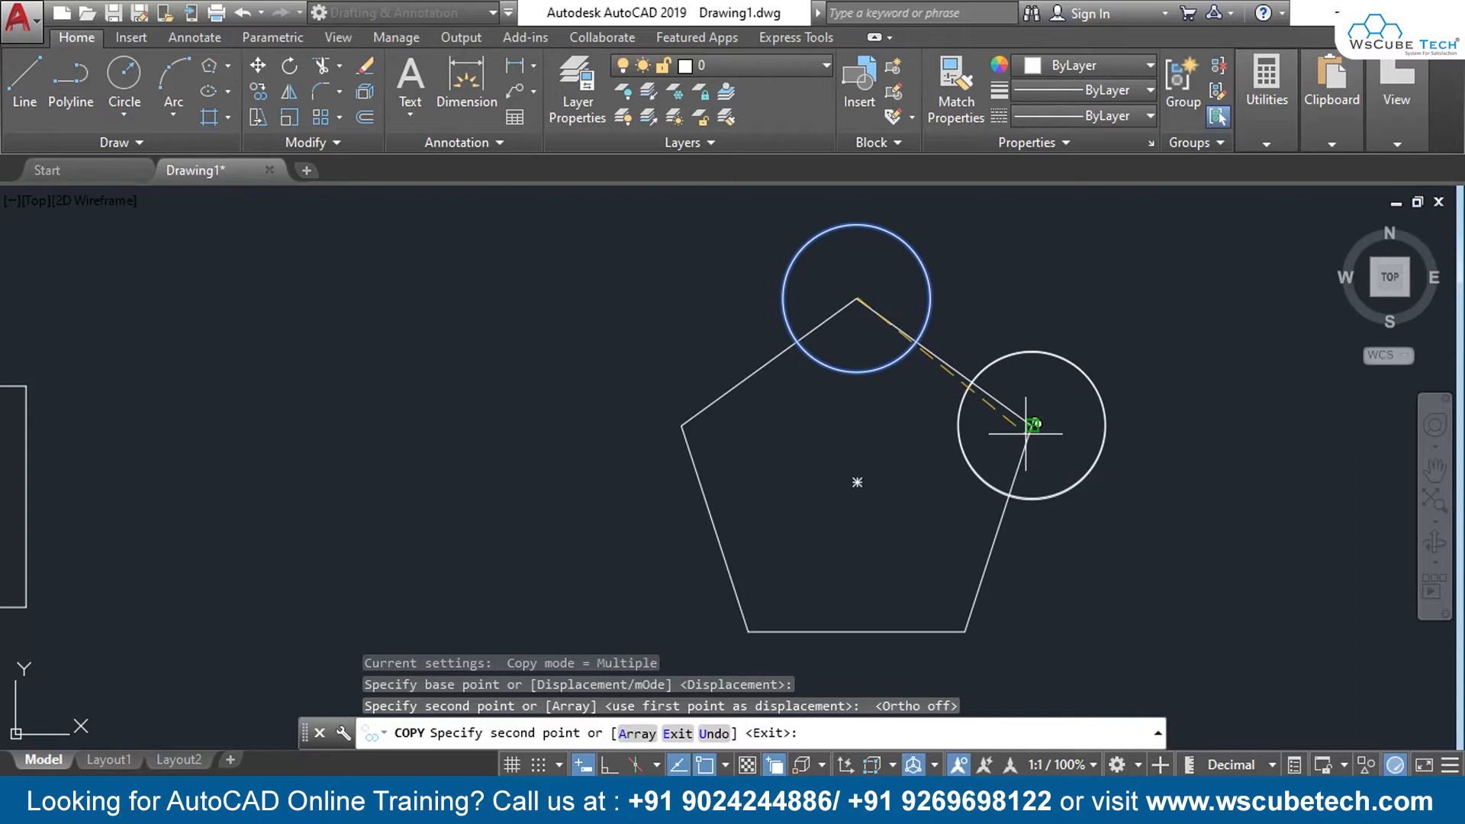
{"action": "left_click", "coordinate": [963, 632]}
{"action": "left_click", "coordinate": [750, 632]}
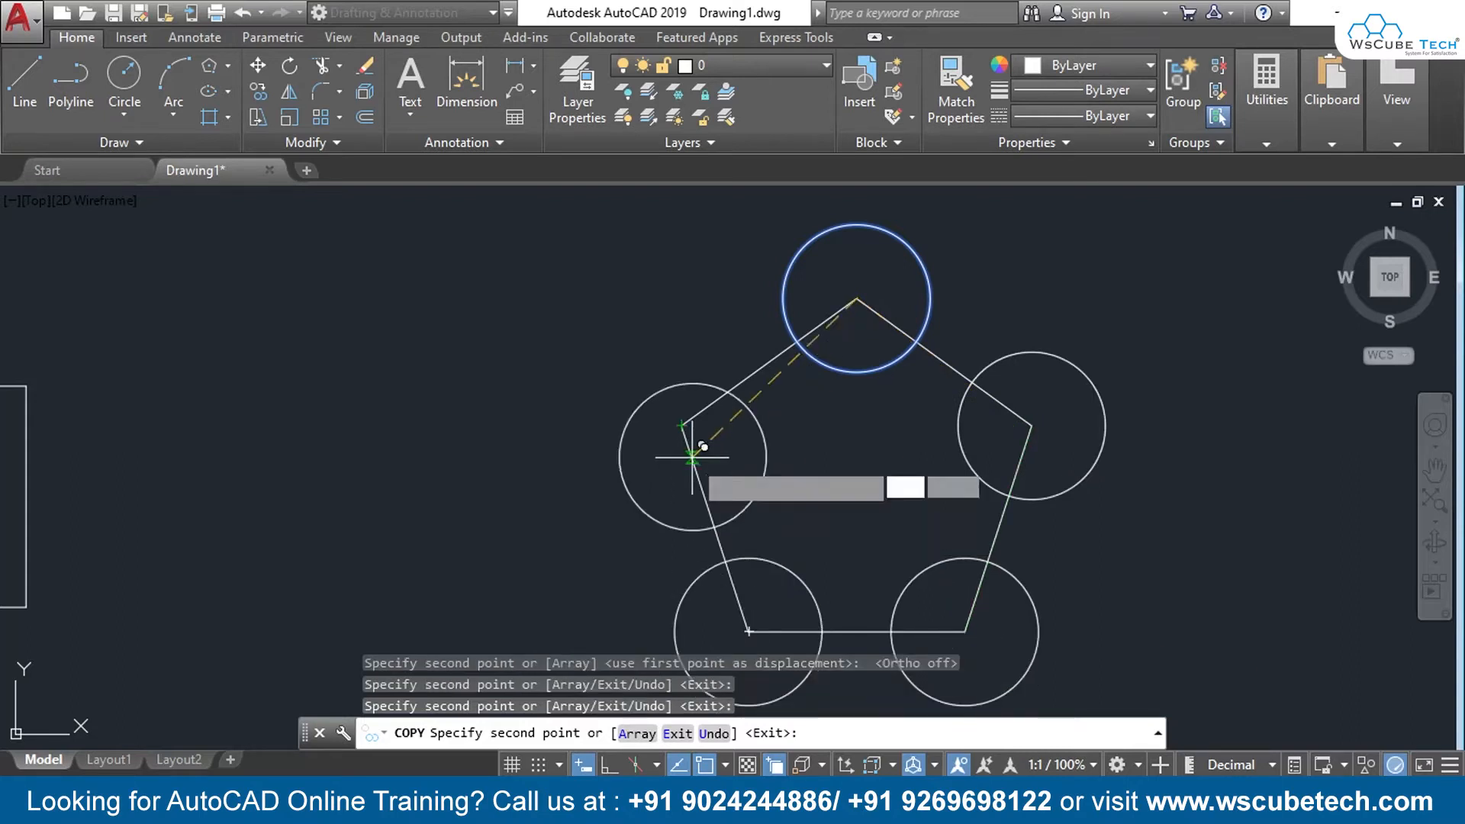
{"action": "left_click", "coordinate": [682, 425]}
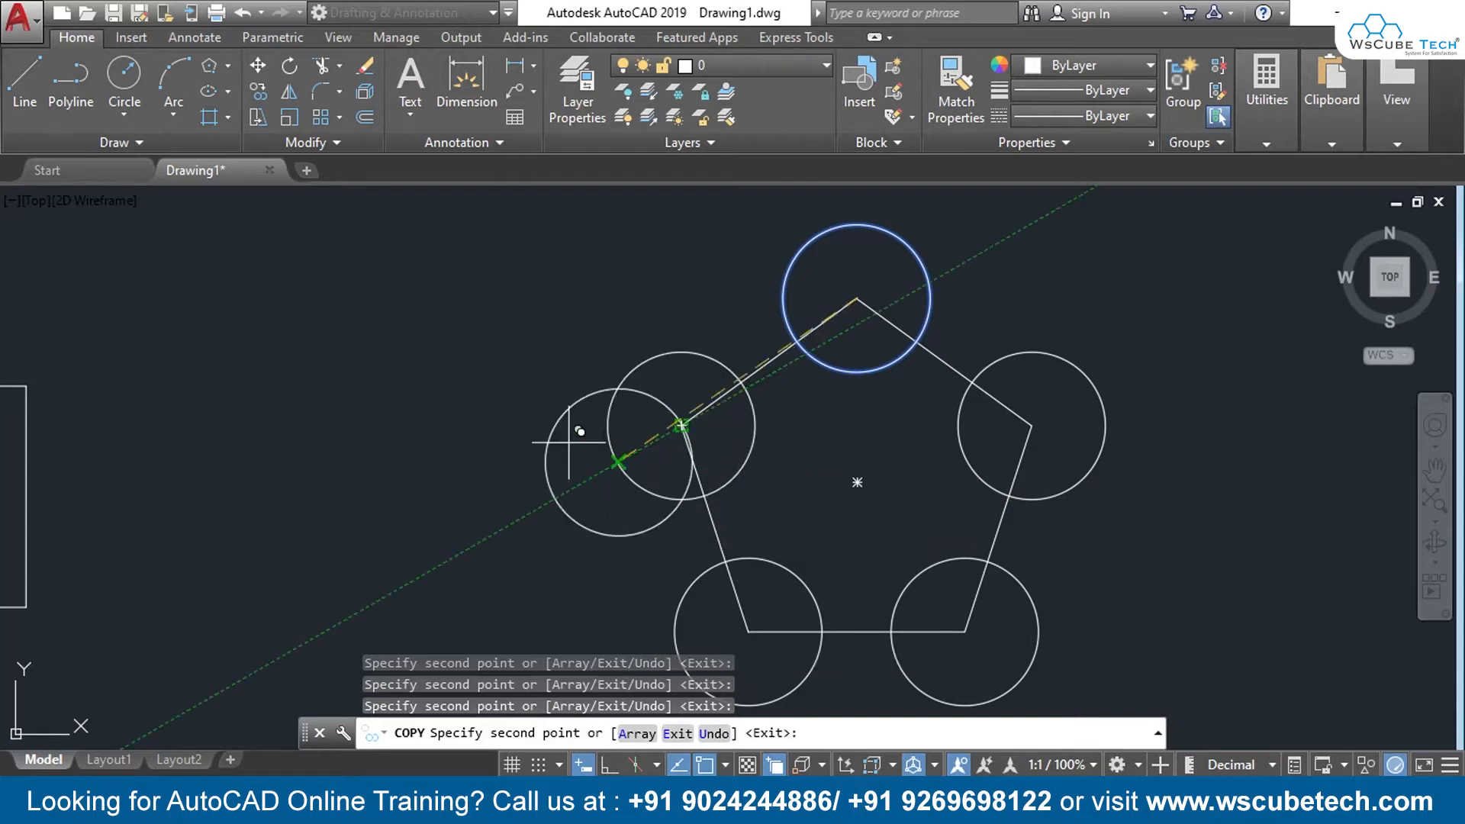
{"action": "key", "text": "Escape"}
- Select the rectangle's upper edge to check whether it is a separate line, and clear the selection
{"action": "middle_click_drag", "start_coordinate": [351, 376], "coordinate": [831, 319]}
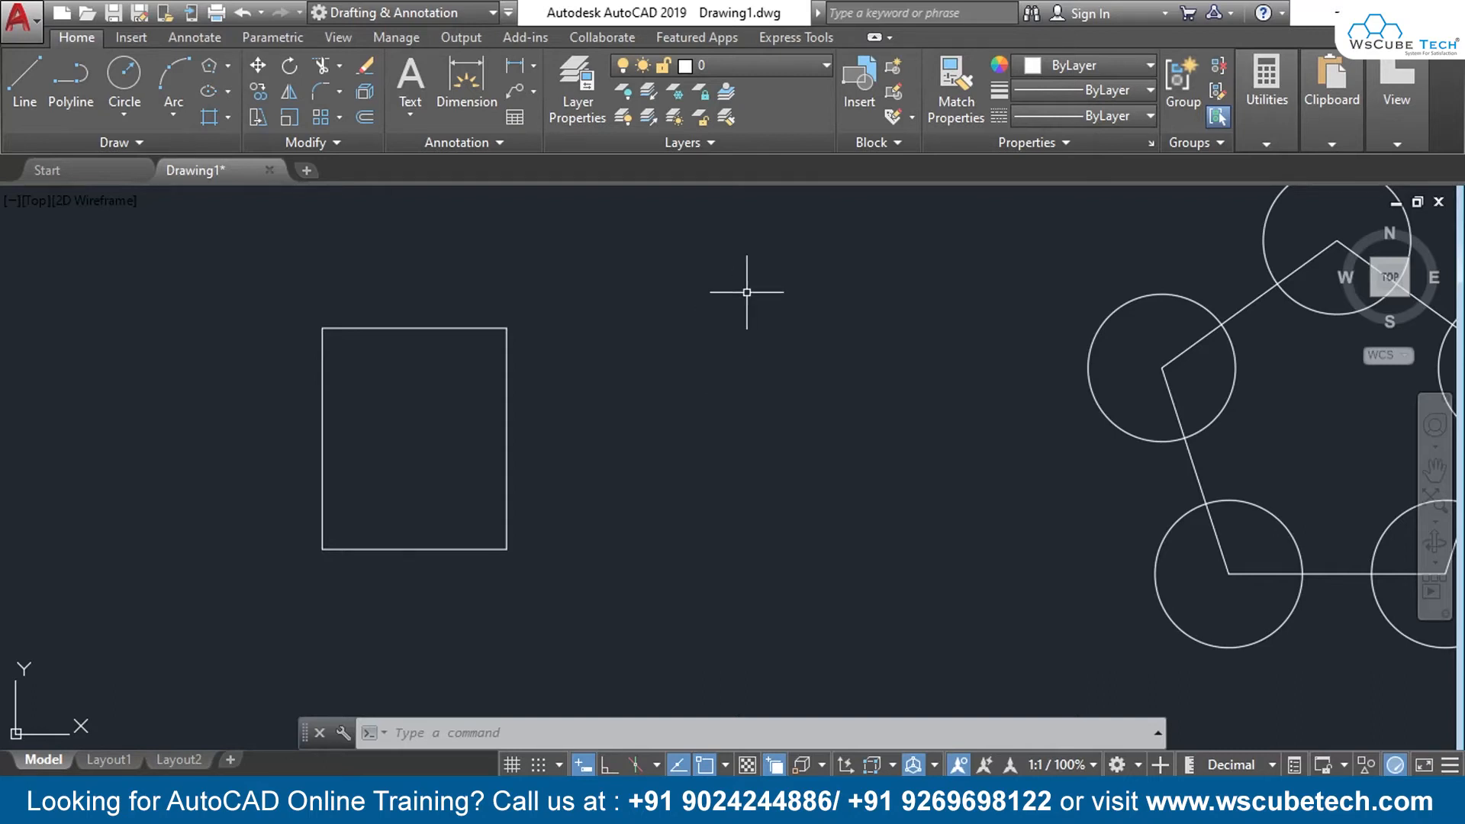
{"action": "left_click", "coordinate": [408, 328]}
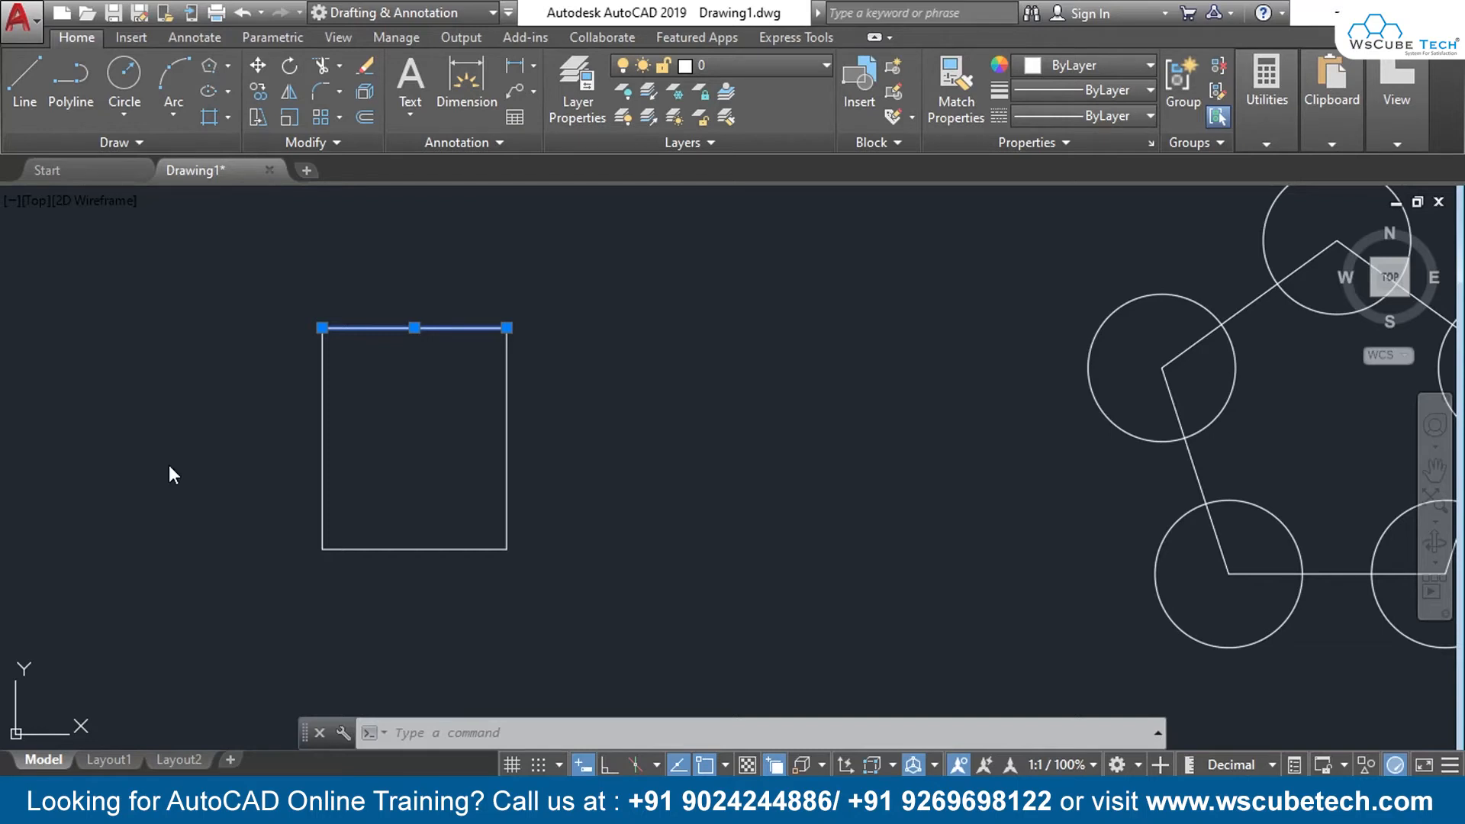
{"action": "left_click", "coordinate": [182, 400]}
{"action": "key", "text": "Escape"}
{"action": "key", "text": "Escape"}
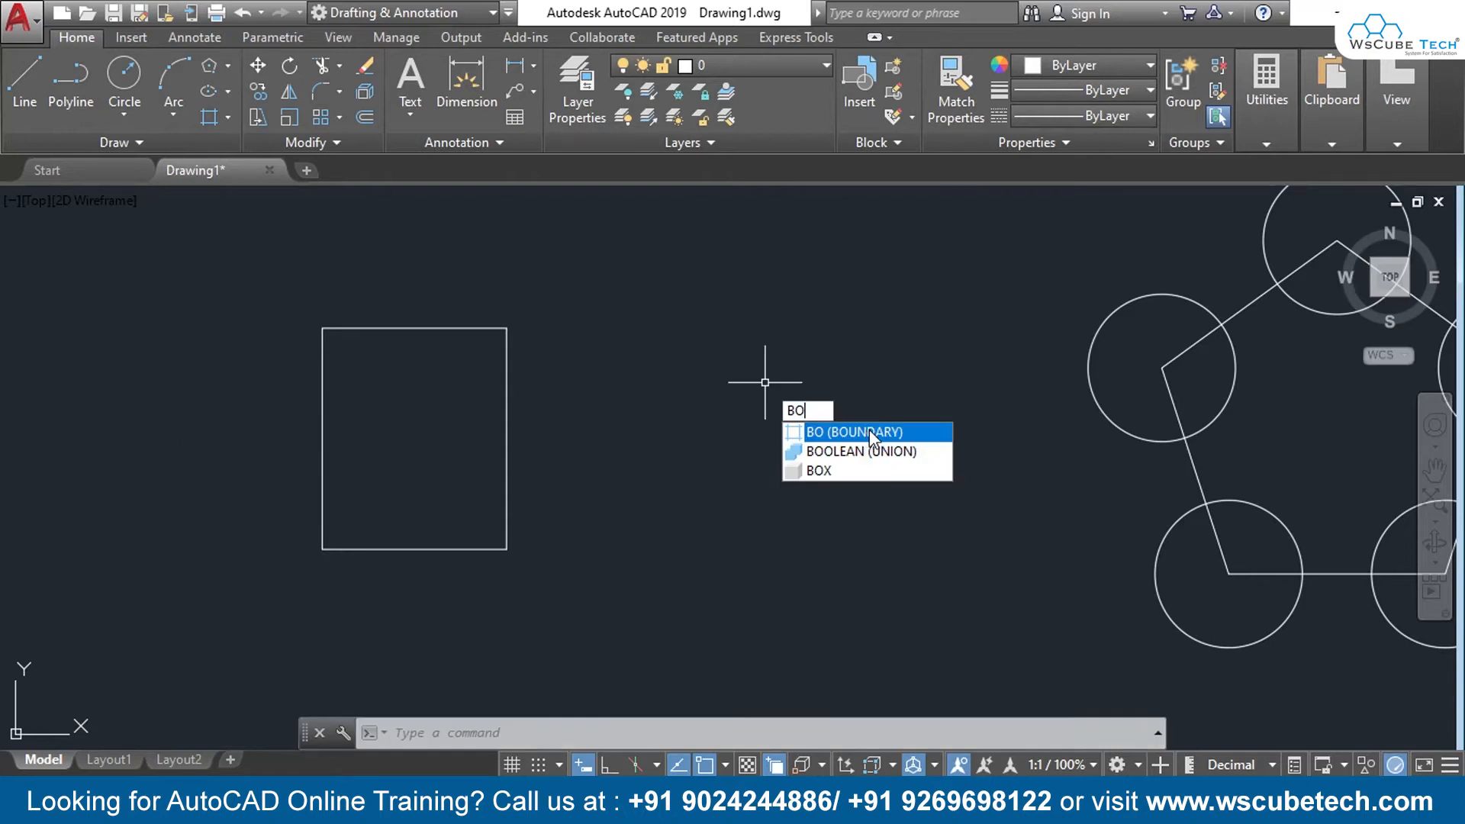
- Create a polyline boundary from an internal point of the rectangle, with island detection on
{"action": "left_click", "coordinate": [227, 121]}
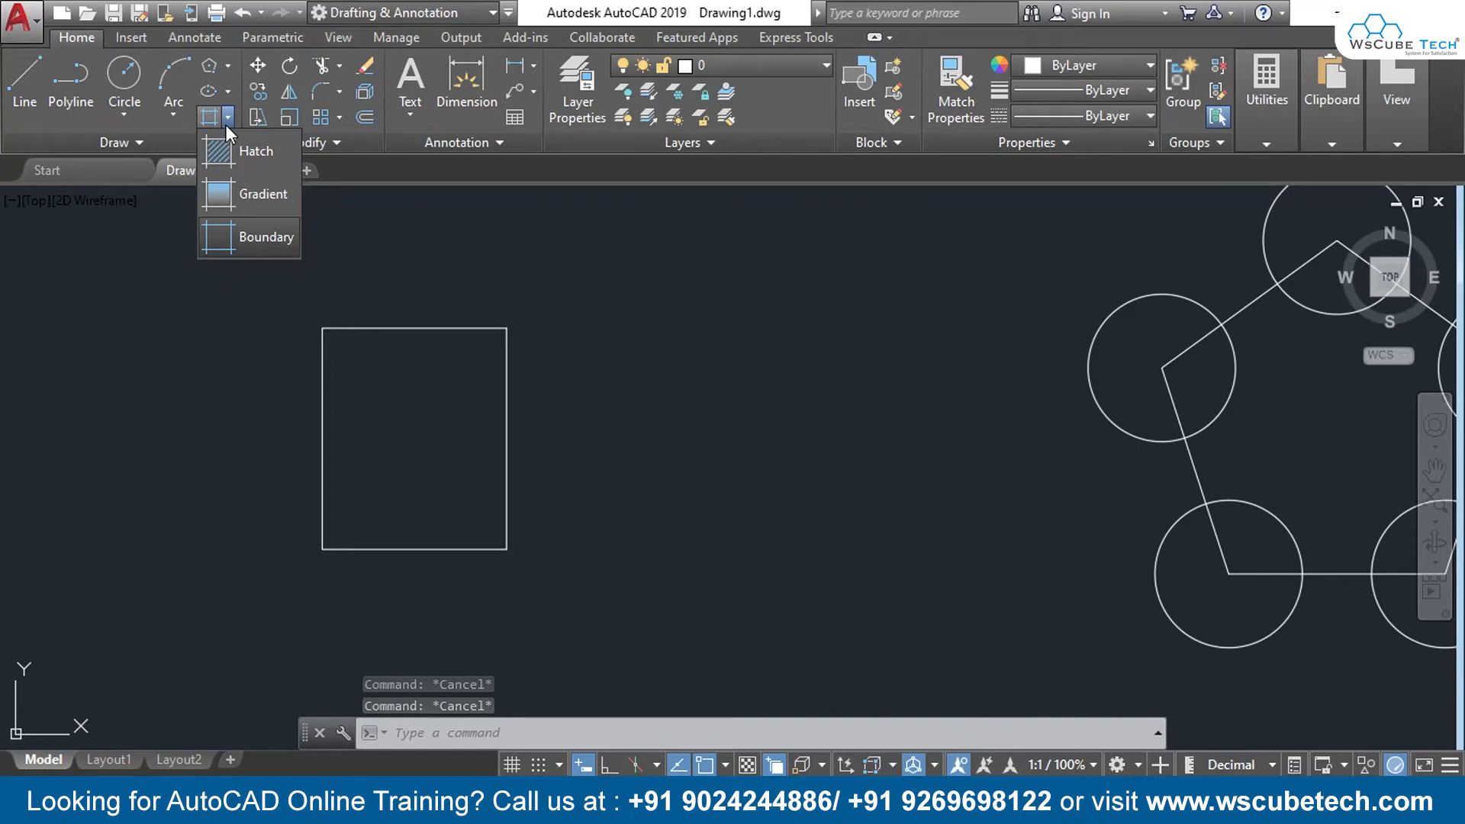
{"action": "left_click", "coordinate": [268, 237]}
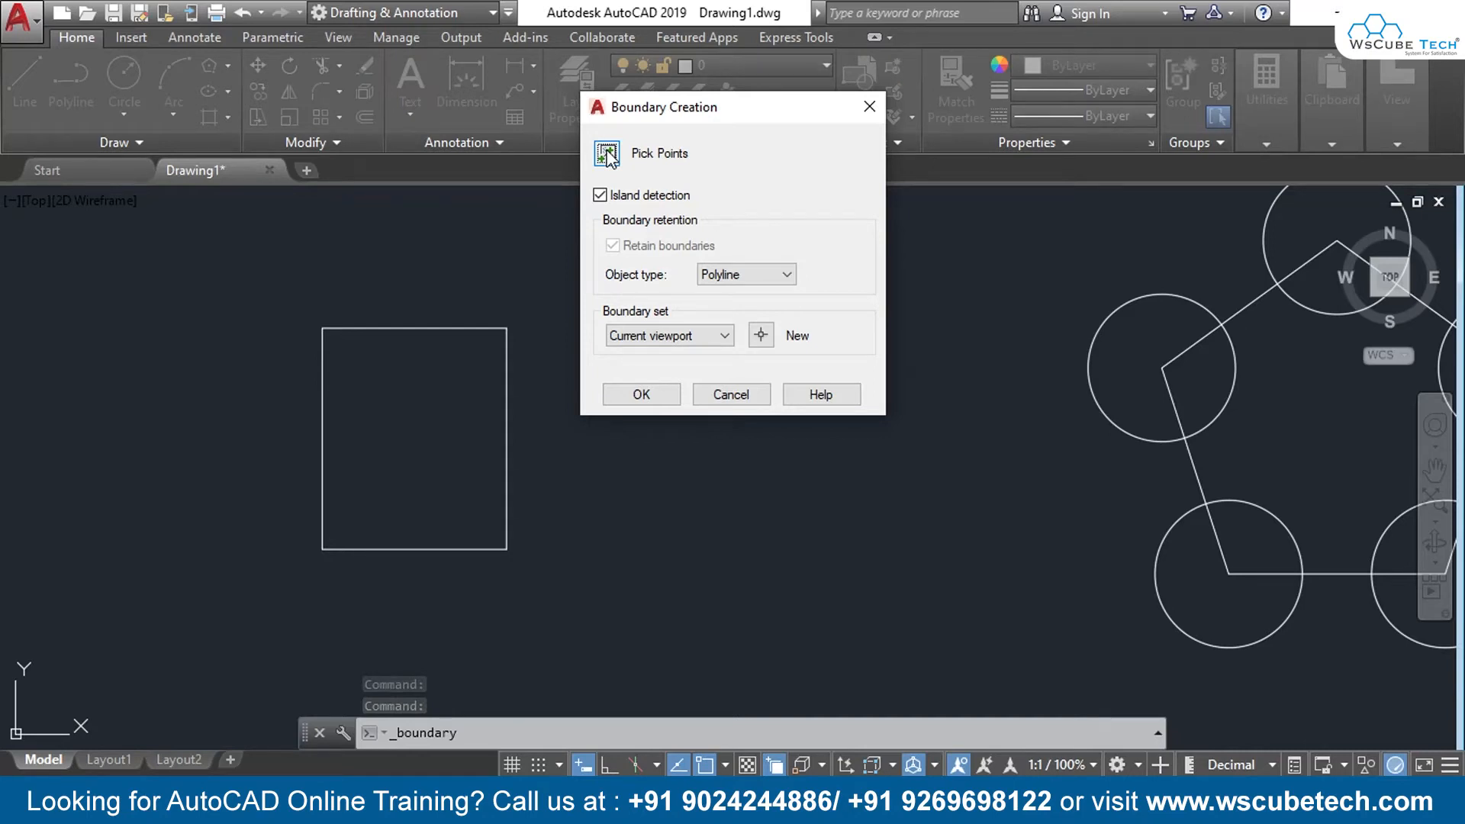
{"action": "left_click", "coordinate": [606, 154]}
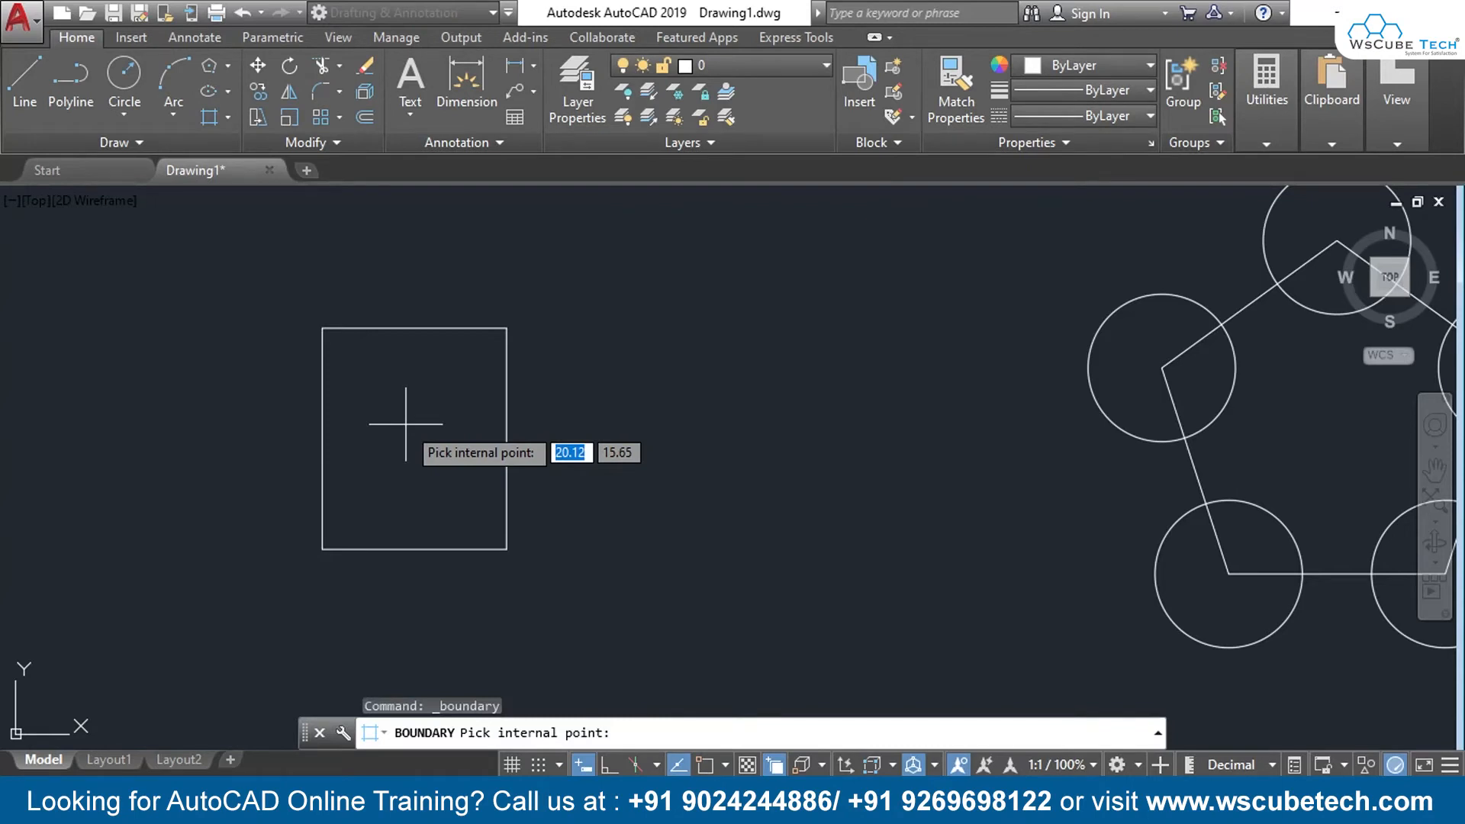
{"action": "left_click", "coordinate": [405, 423]}
{"action": "key", "text": "Return"}
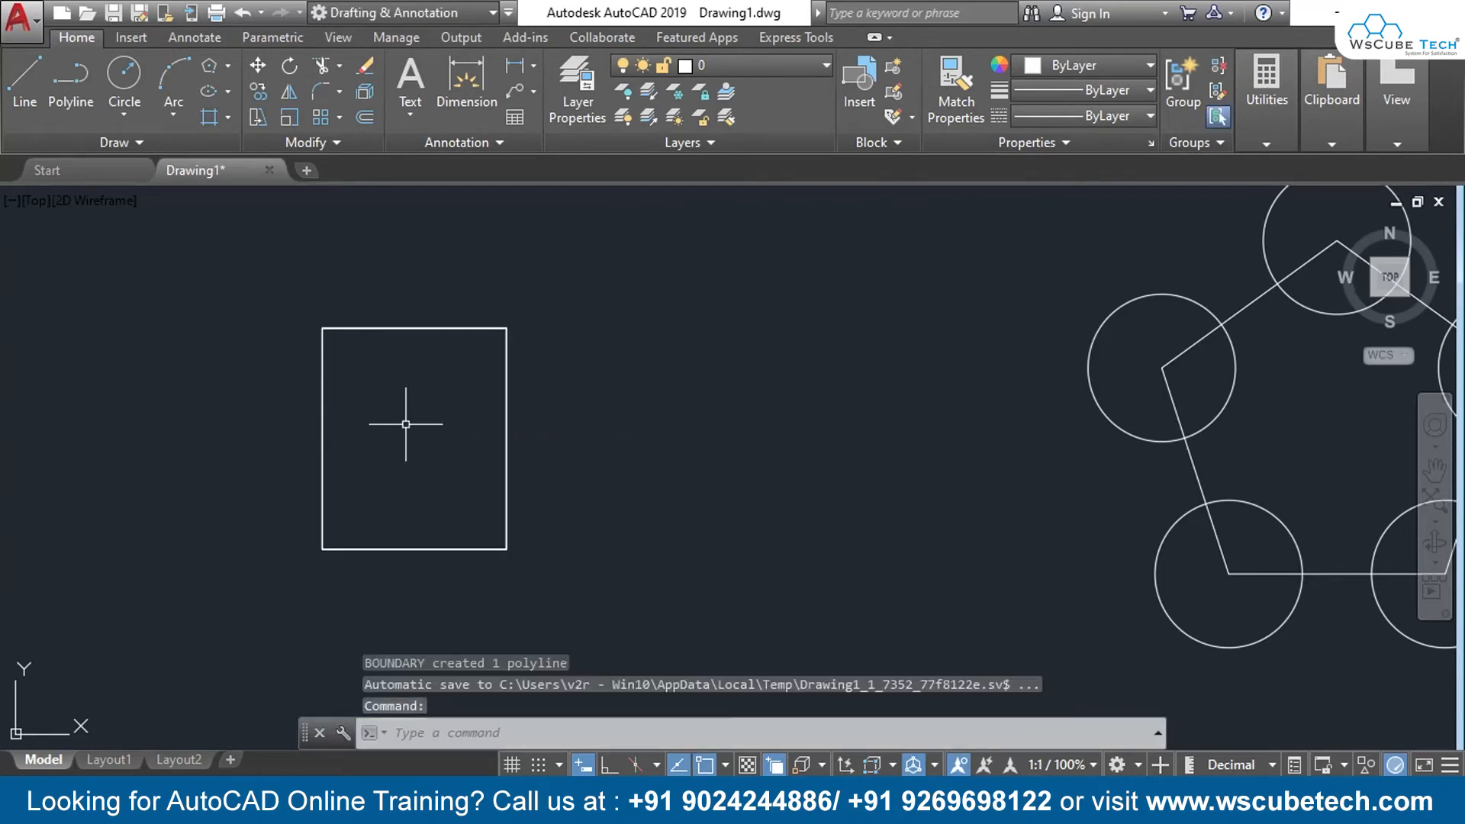
- Select the polyline overlapping the rectangle's lines and move it about 8.8 units to the right, using the rectangle's centre as base point
{"action": "left_click", "coordinate": [418, 329]}
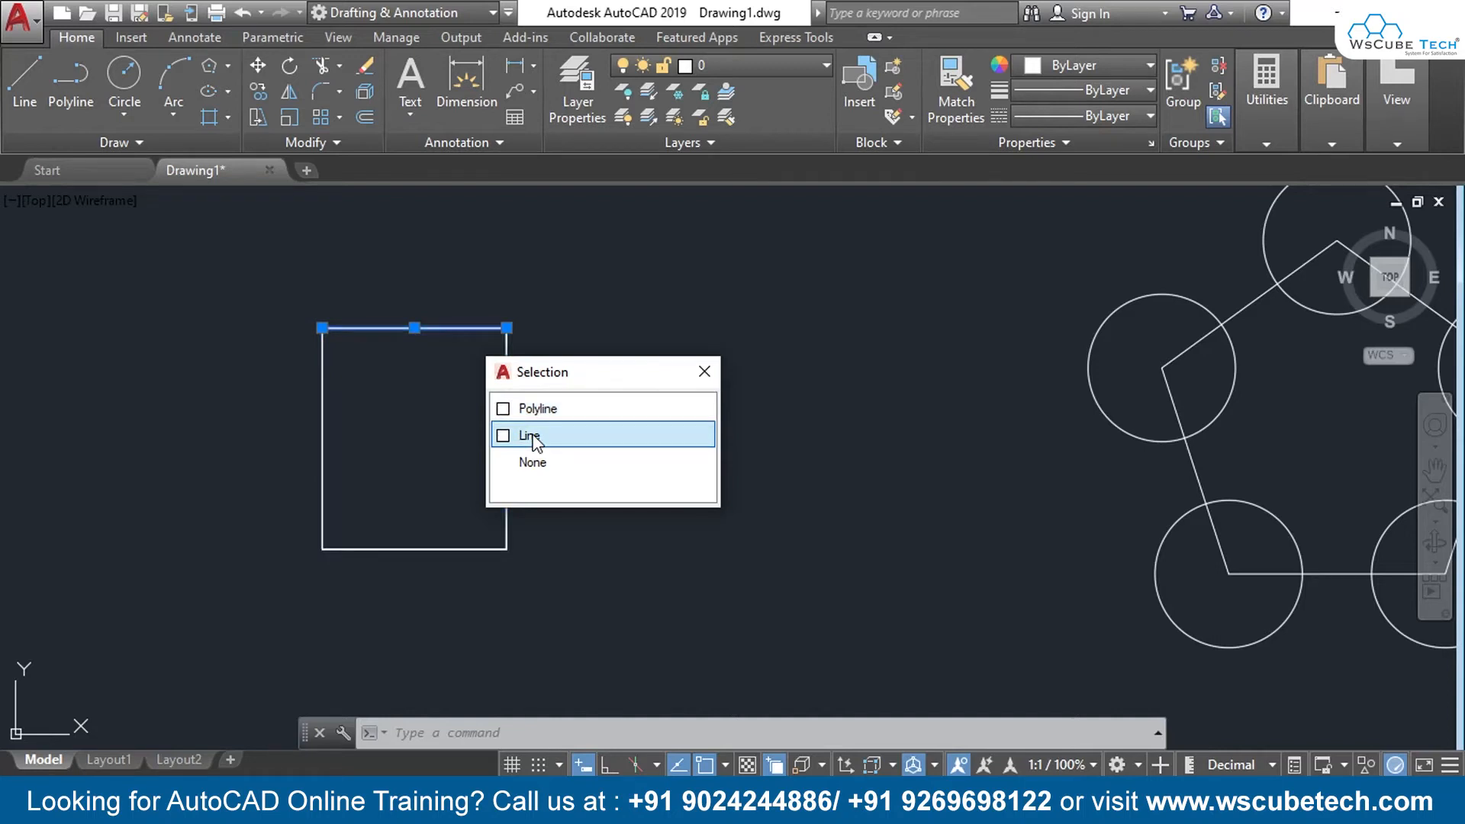
{"action": "left_click", "coordinate": [547, 411]}
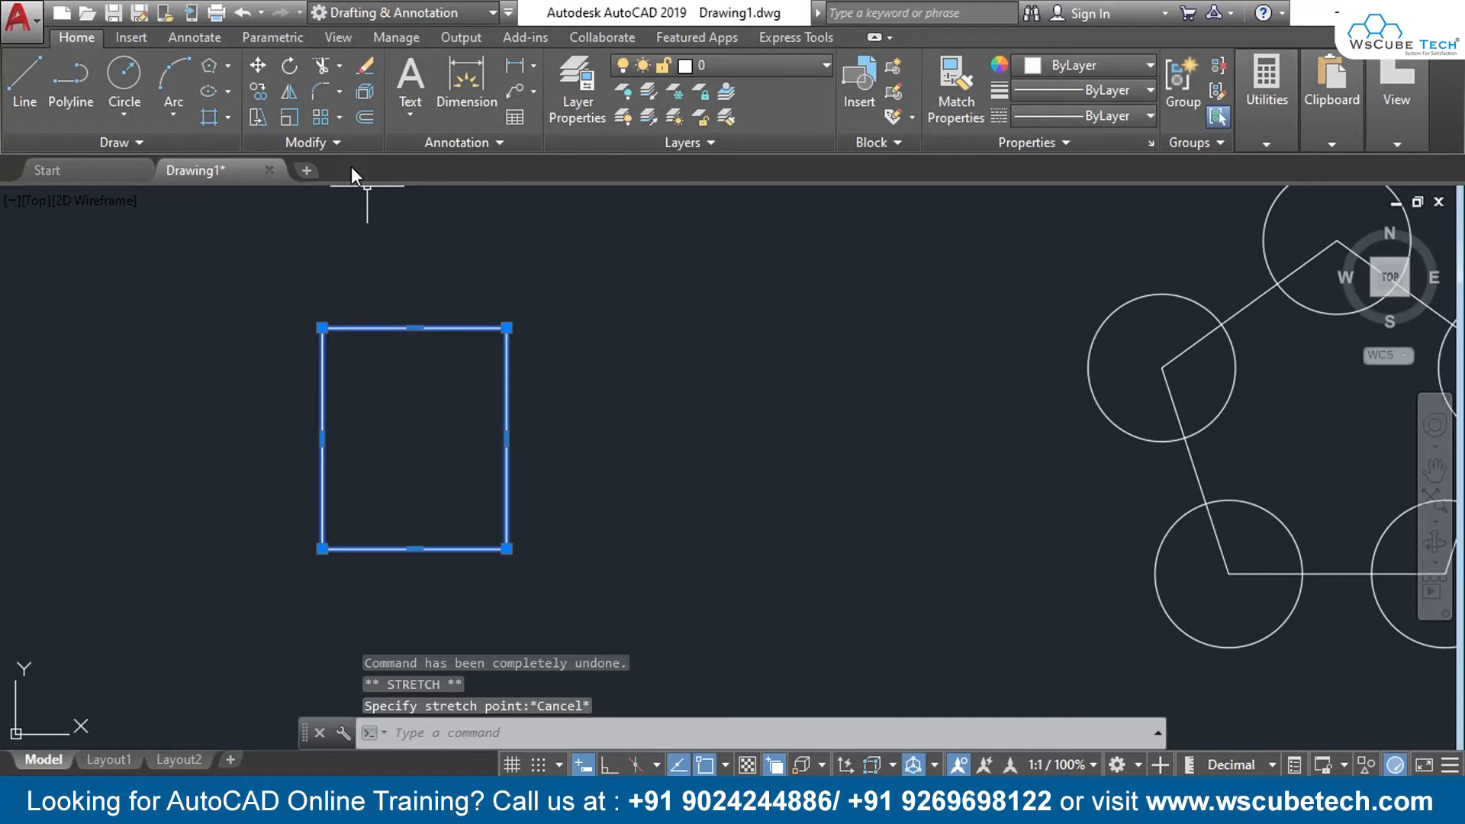
{"action": "type", "text": "m"}
{"action": "key", "text": "Return"}
{"action": "left_click", "coordinate": [414, 438]}
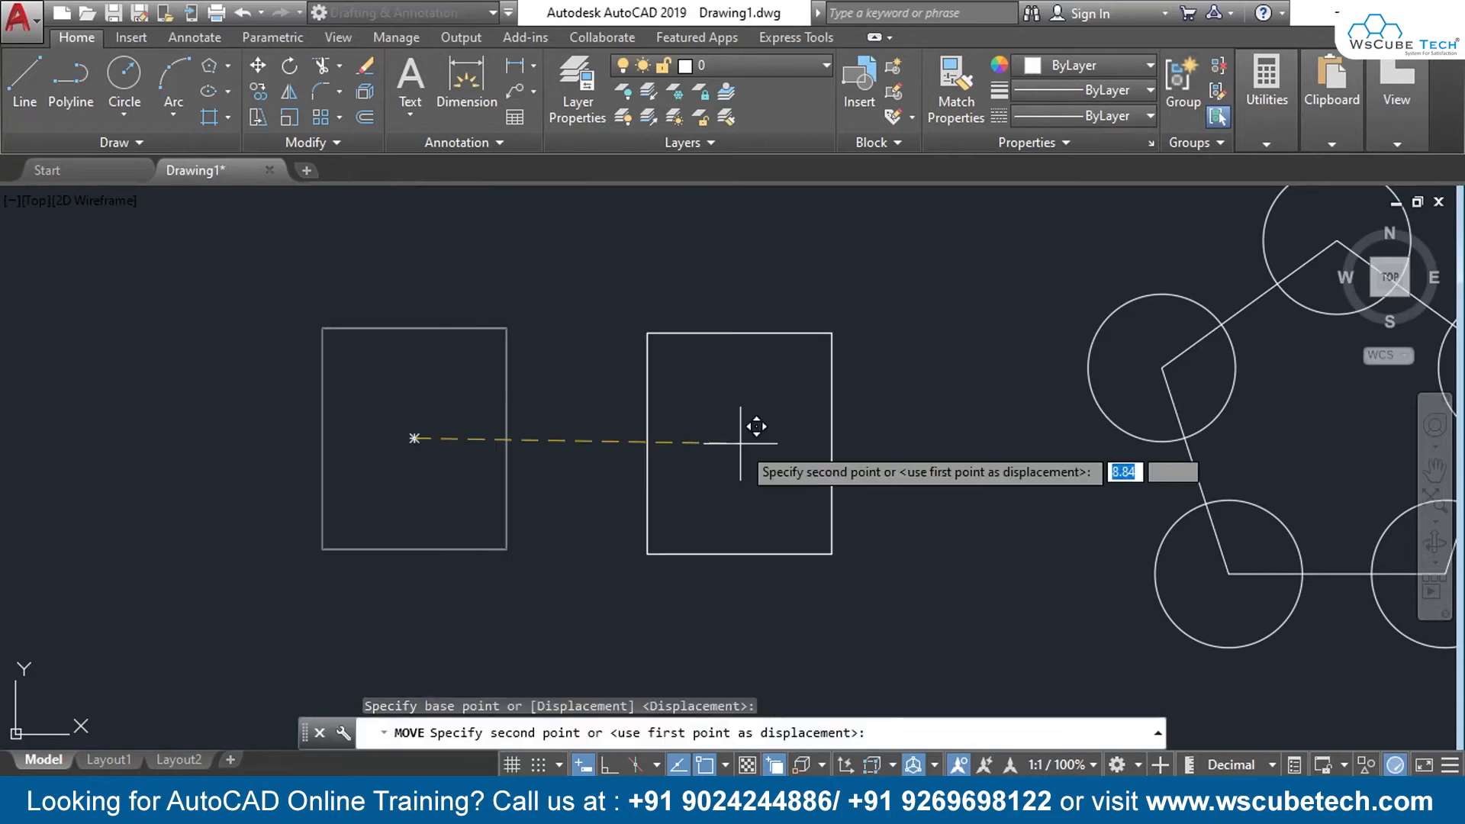
{"action": "left_click", "coordinate": [740, 444]}
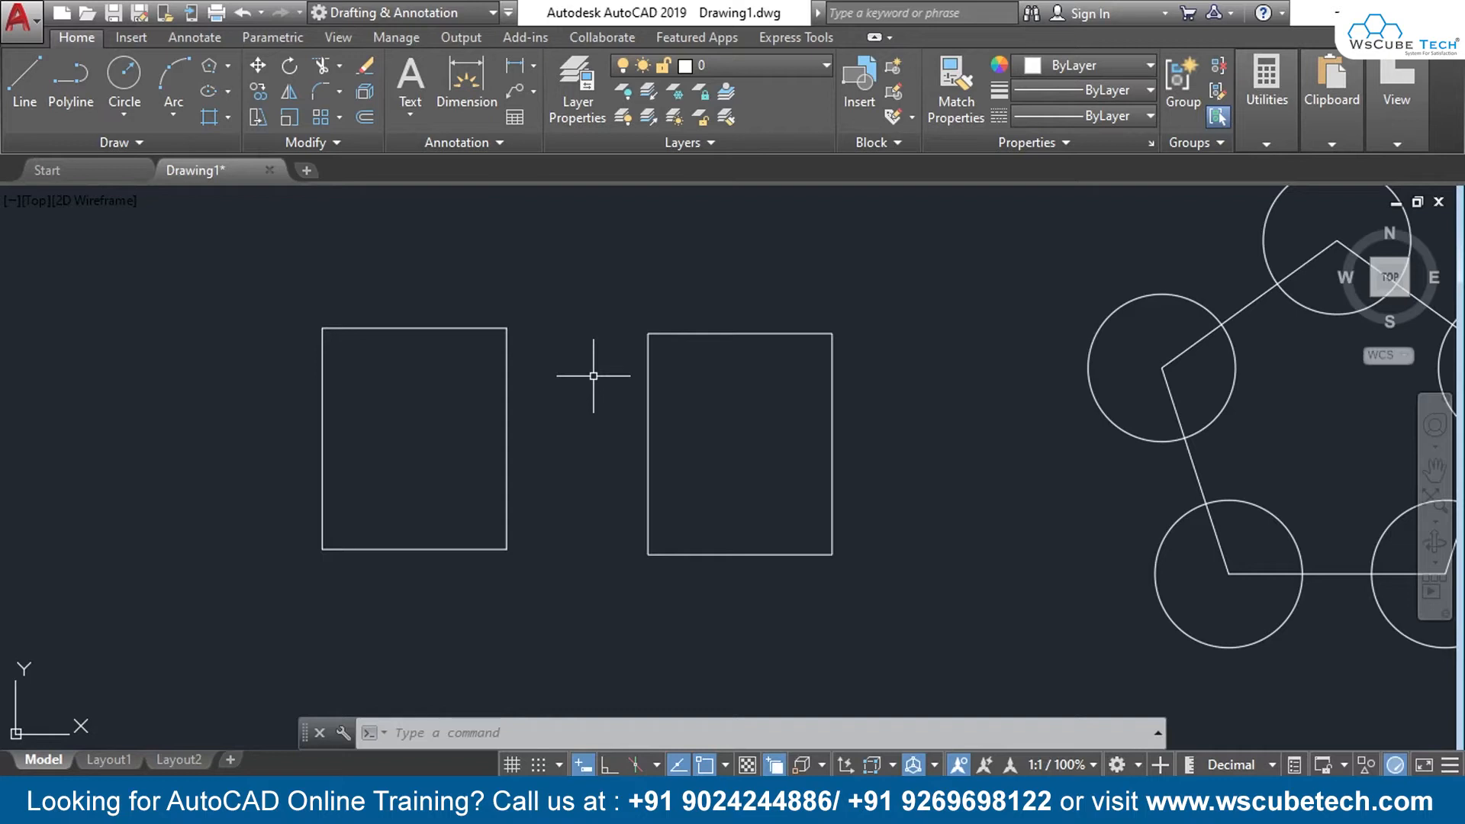
- Check that the original rectangle's edges are separate lines and delete its upper edge
{"action": "left_click", "coordinate": [507, 359]}
{"action": "left_click", "coordinate": [452, 328]}
{"action": "left_click", "coordinate": [380, 421]}
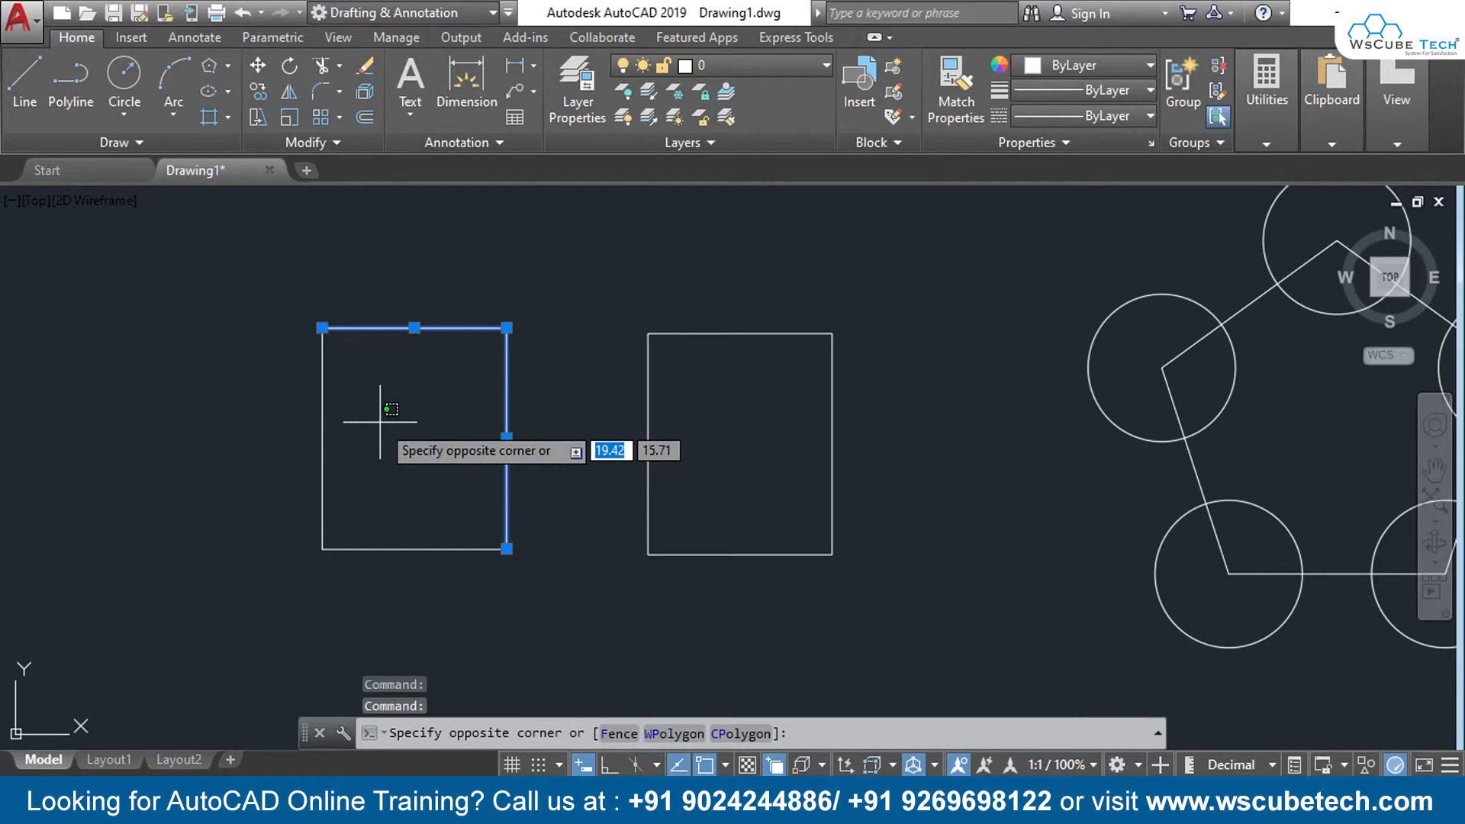
{"action": "key", "text": "Delete"}
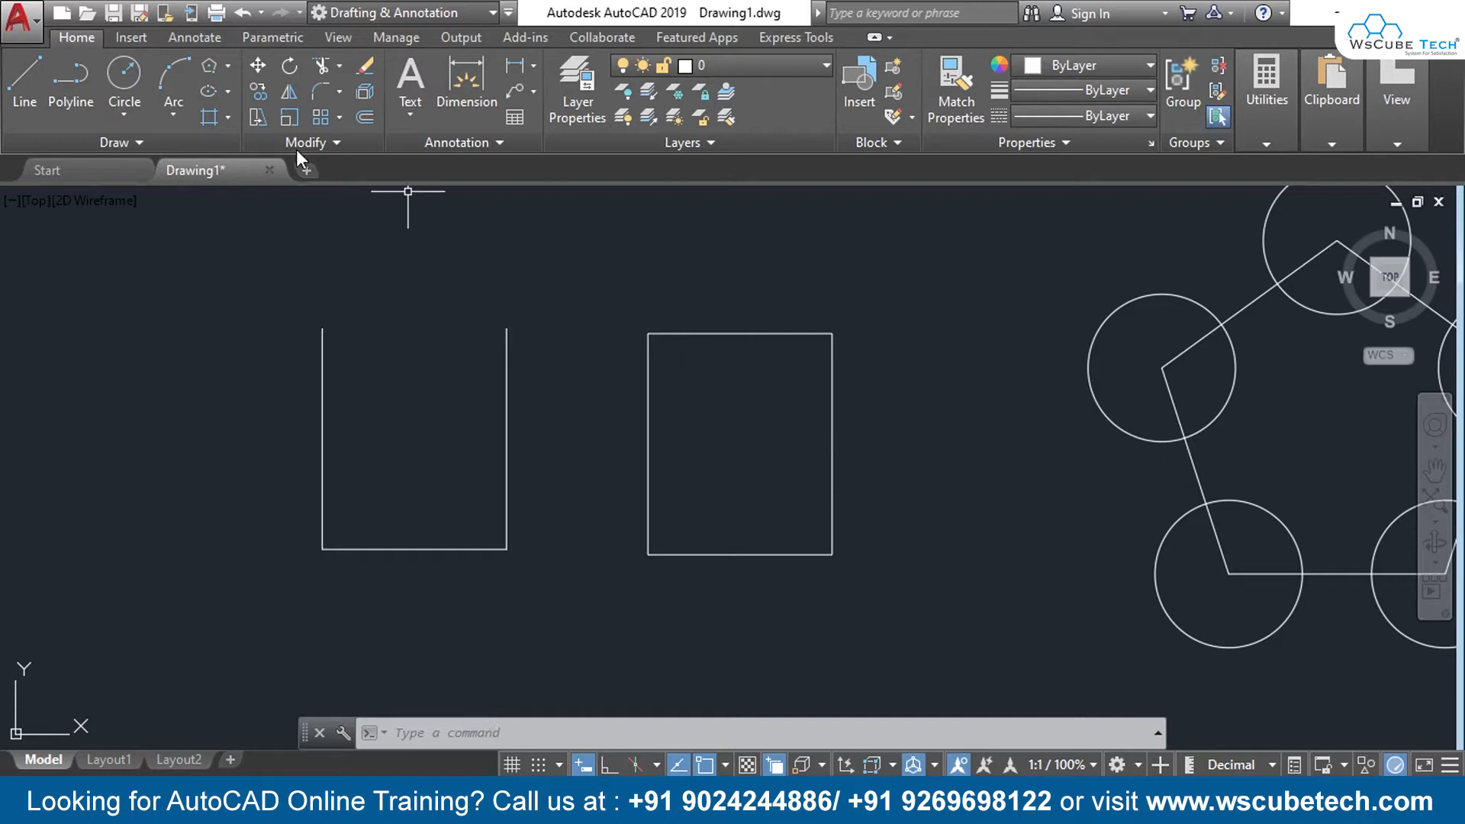
- Examine the object type and boundary set choices of the Boundary Creation settings
{"action": "left_click", "coordinate": [229, 113]}
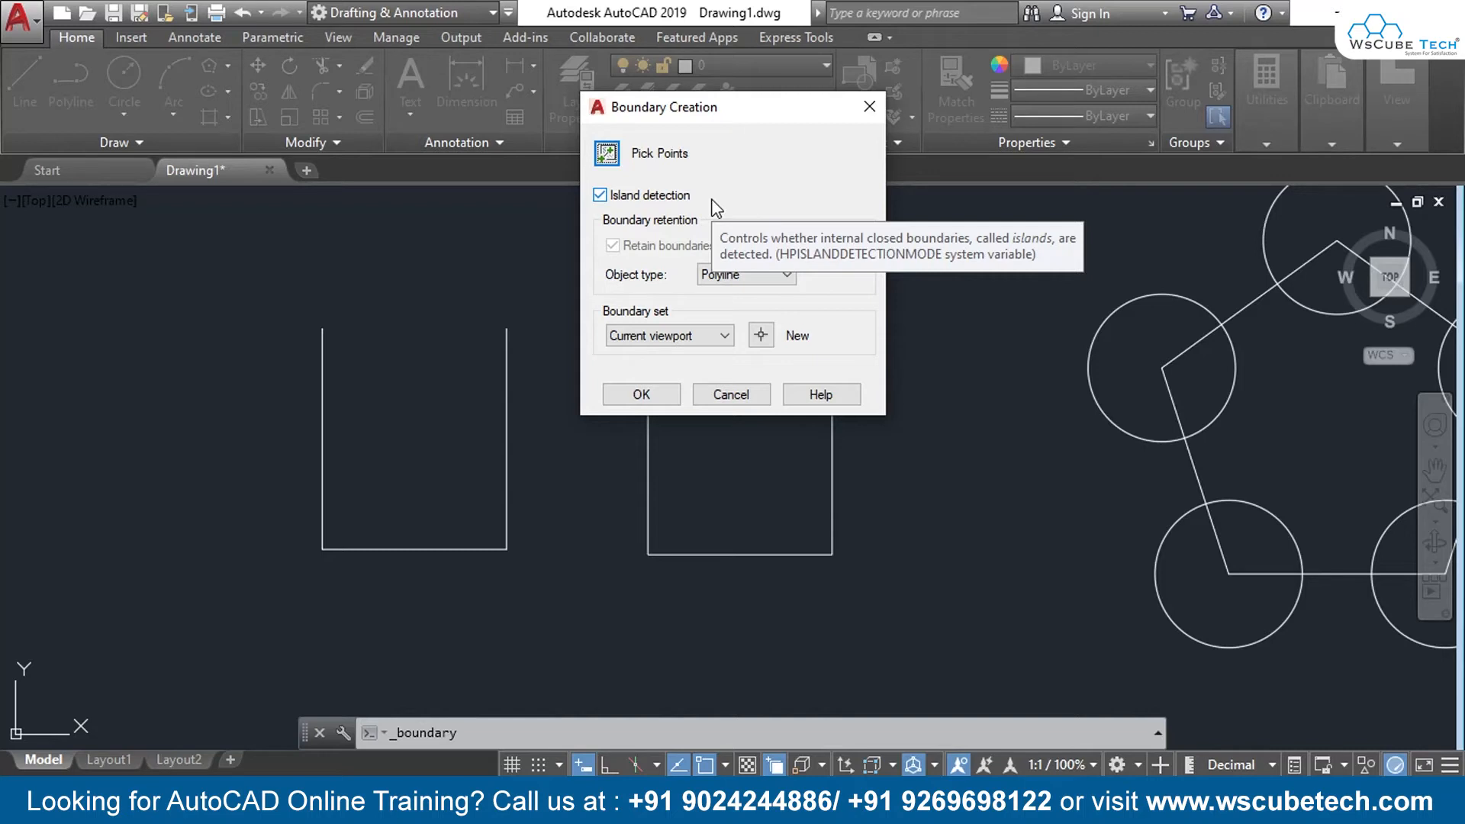
{"action": "left_click", "coordinate": [747, 275]}
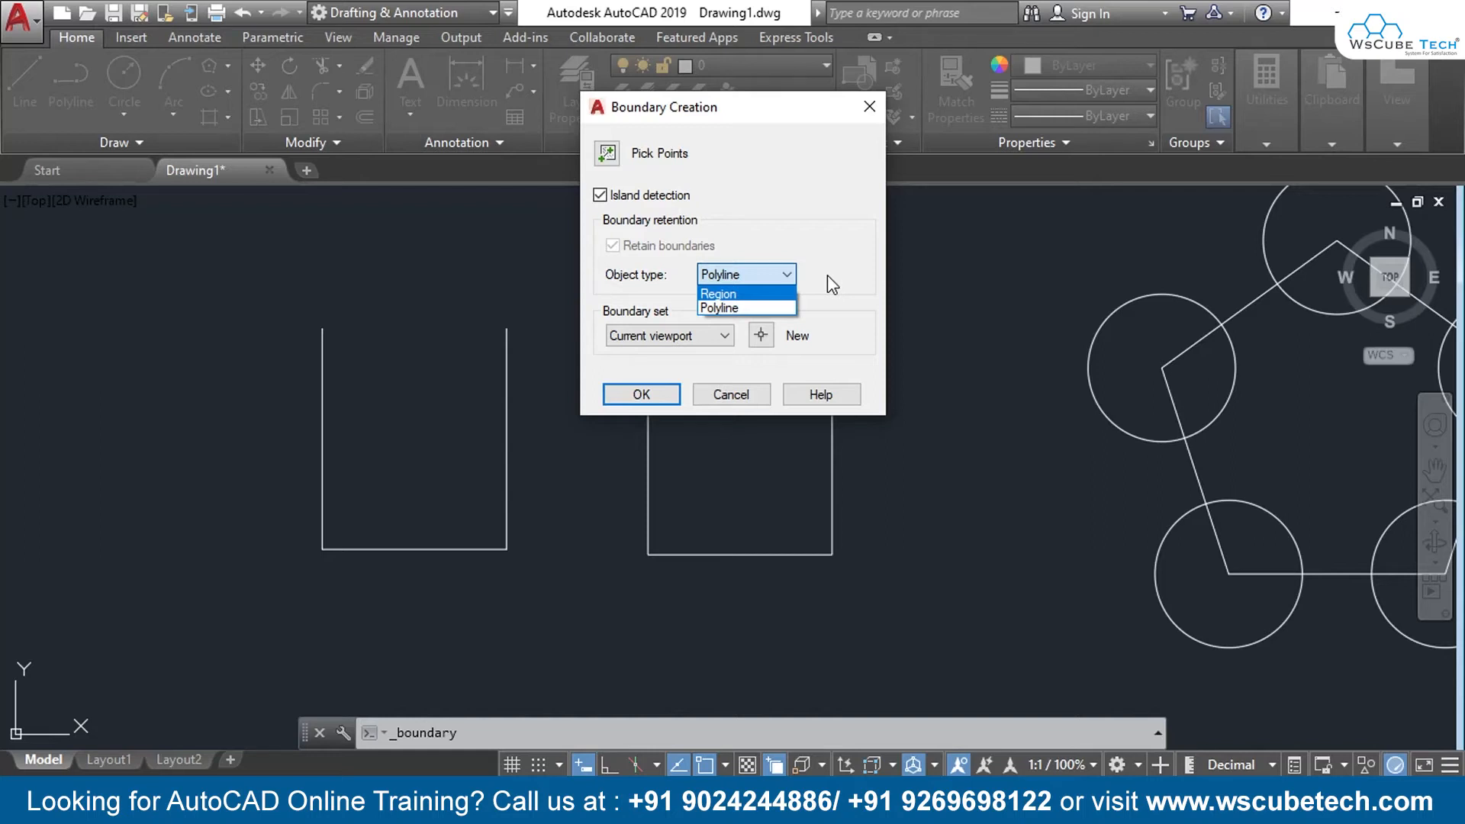
{"action": "left_click", "coordinate": [689, 340]}
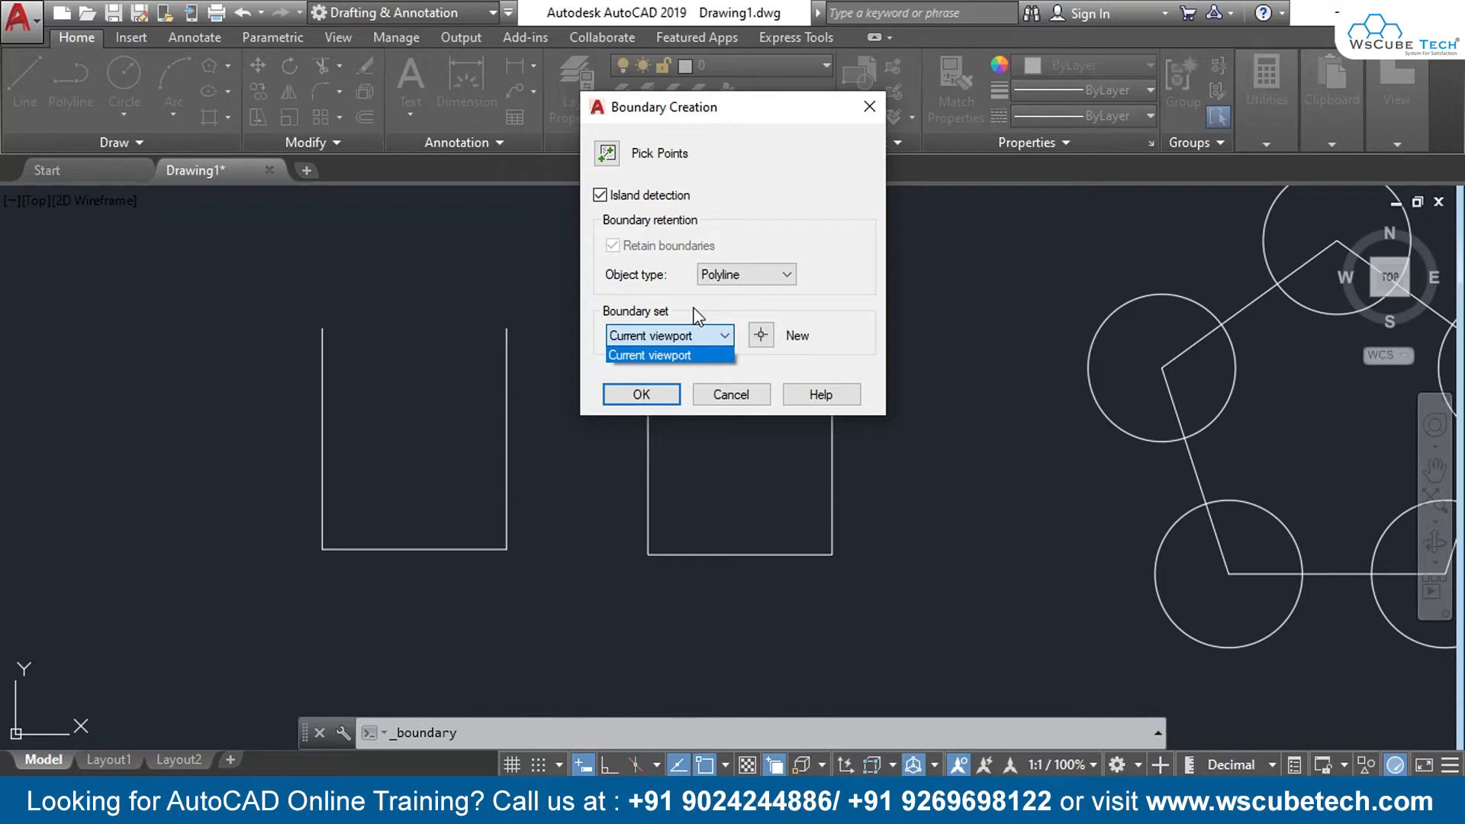
{"action": "left_click", "coordinate": [695, 315]}
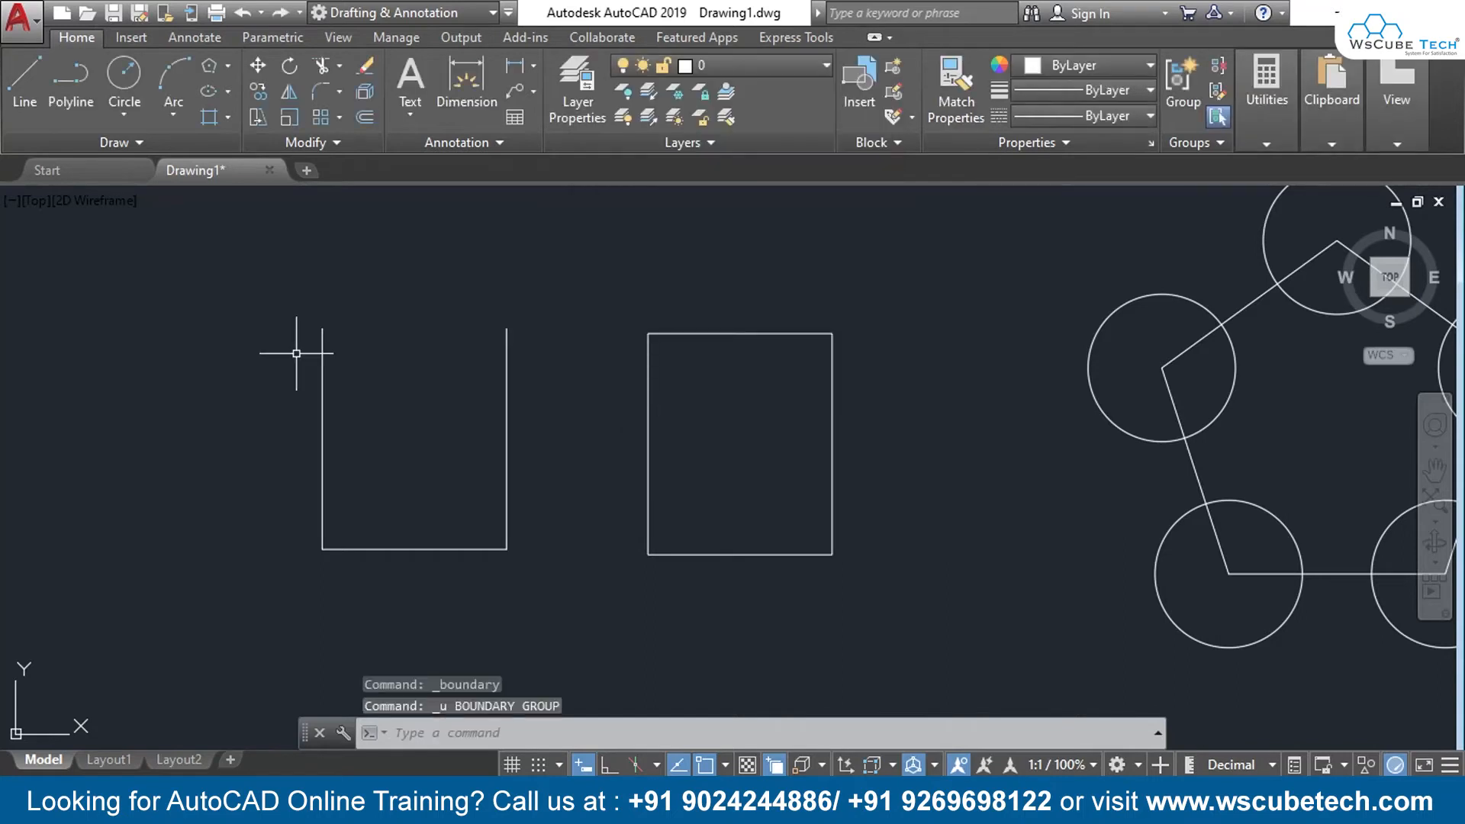
- Undo the deletion of the original rectangle's upper edge and create a region boundary inside that rectangle
{"action": "key", "text": "ctrl+z"}
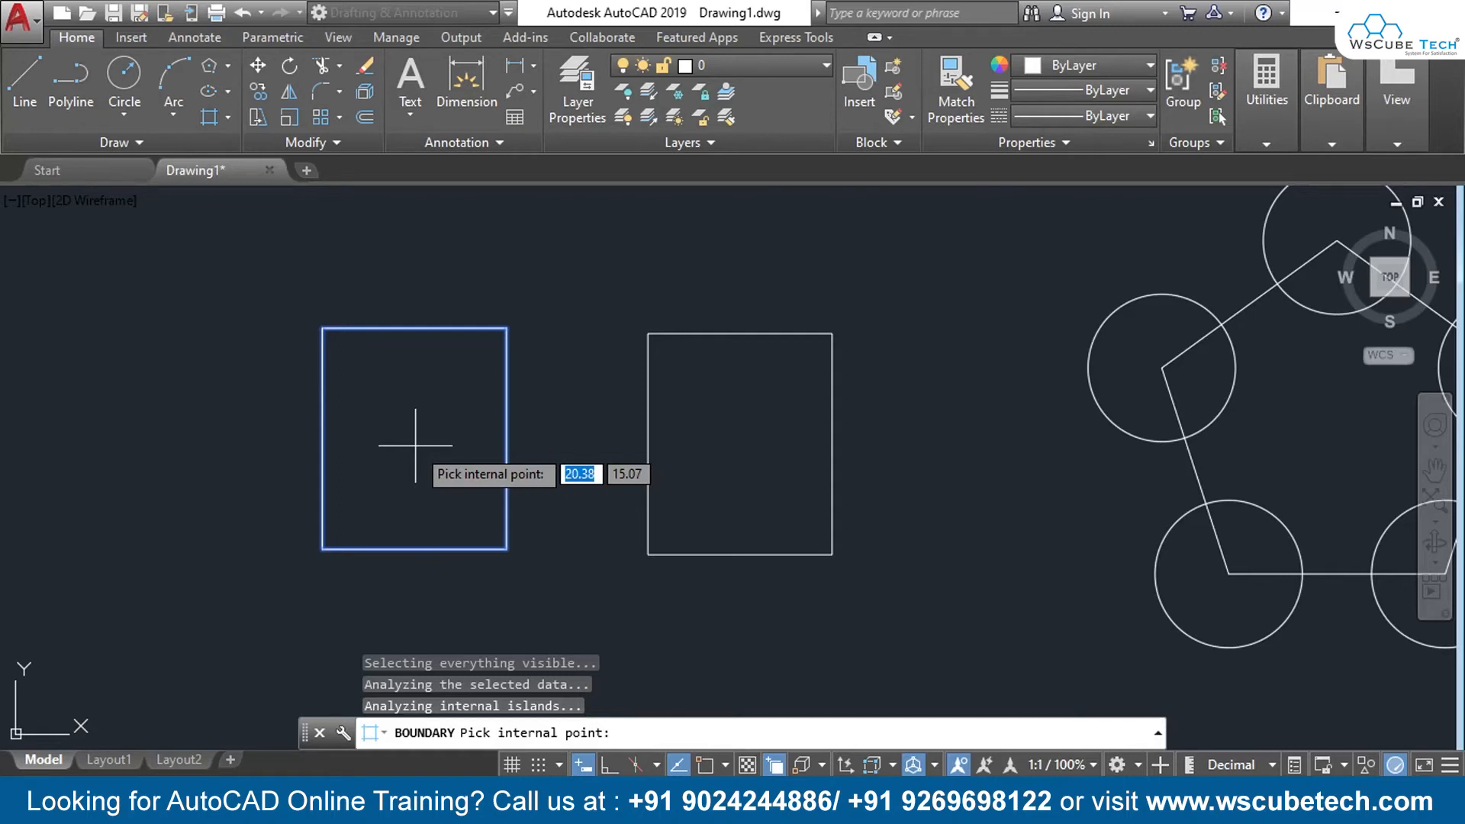
{"action": "key", "text": "Return"}
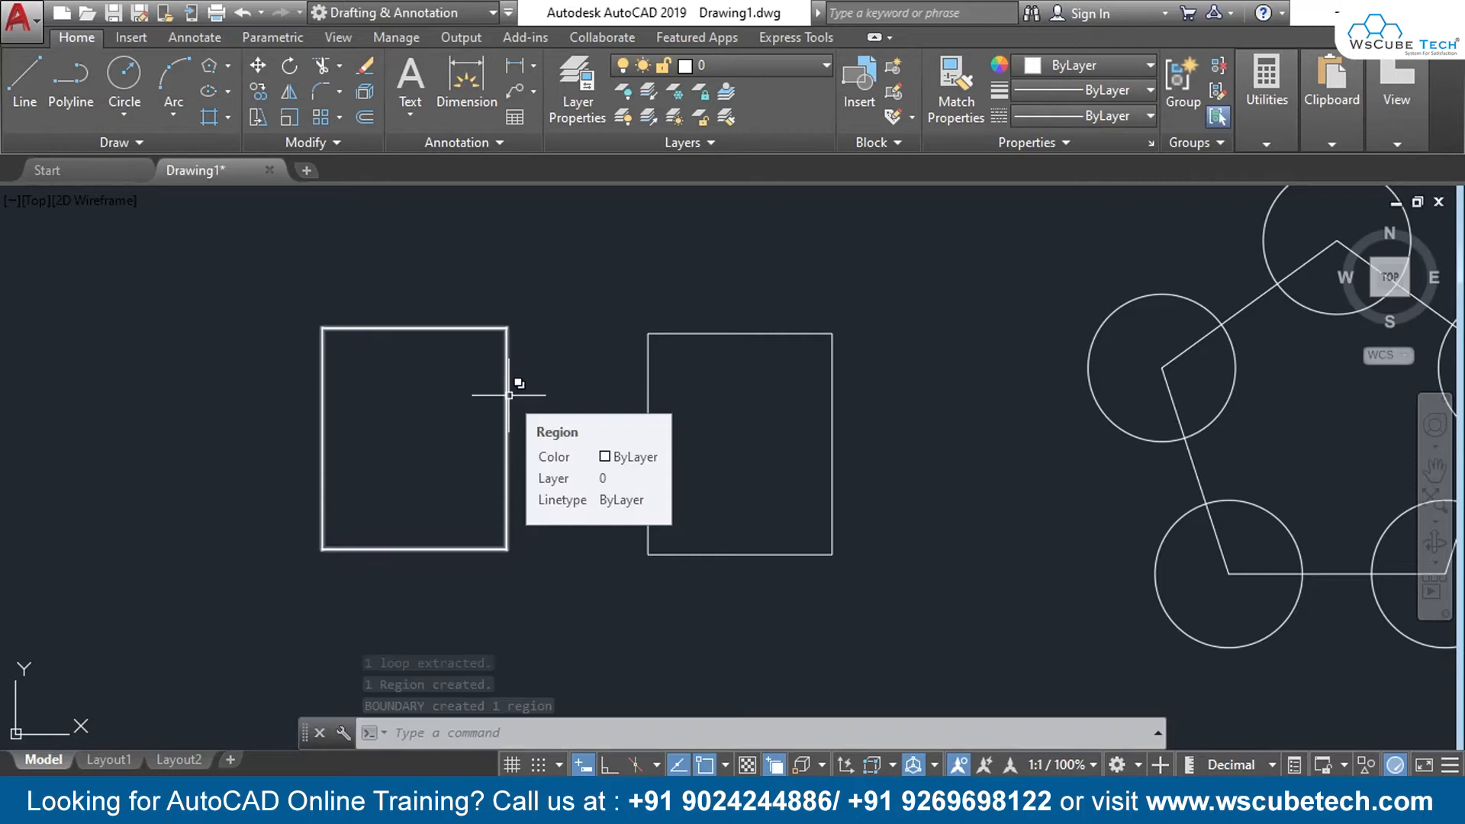
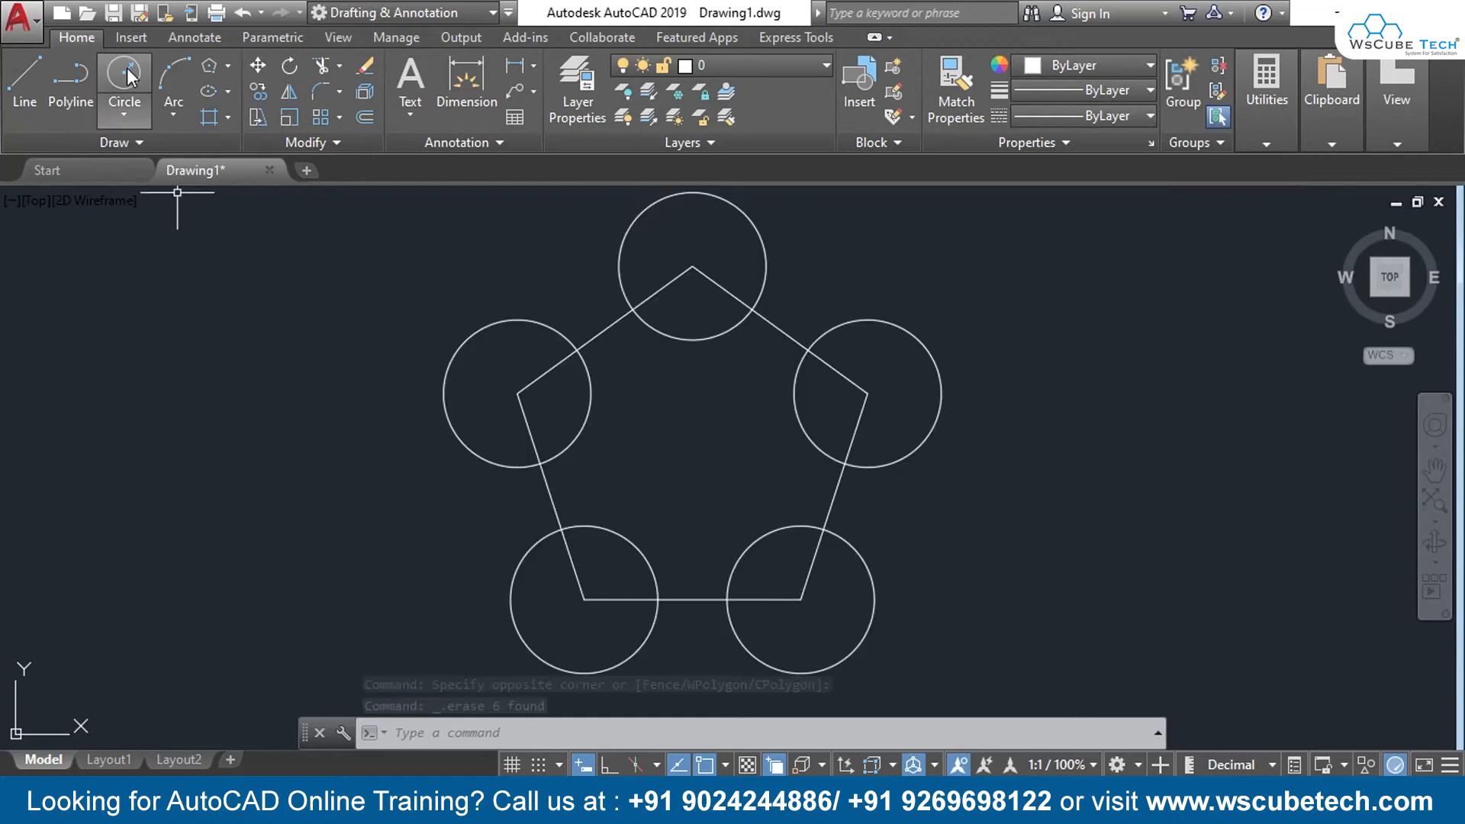
- Draw a large circle around the pentagon that encloses all five vertex circles
{"action": "left_click", "coordinate": [124, 73]}
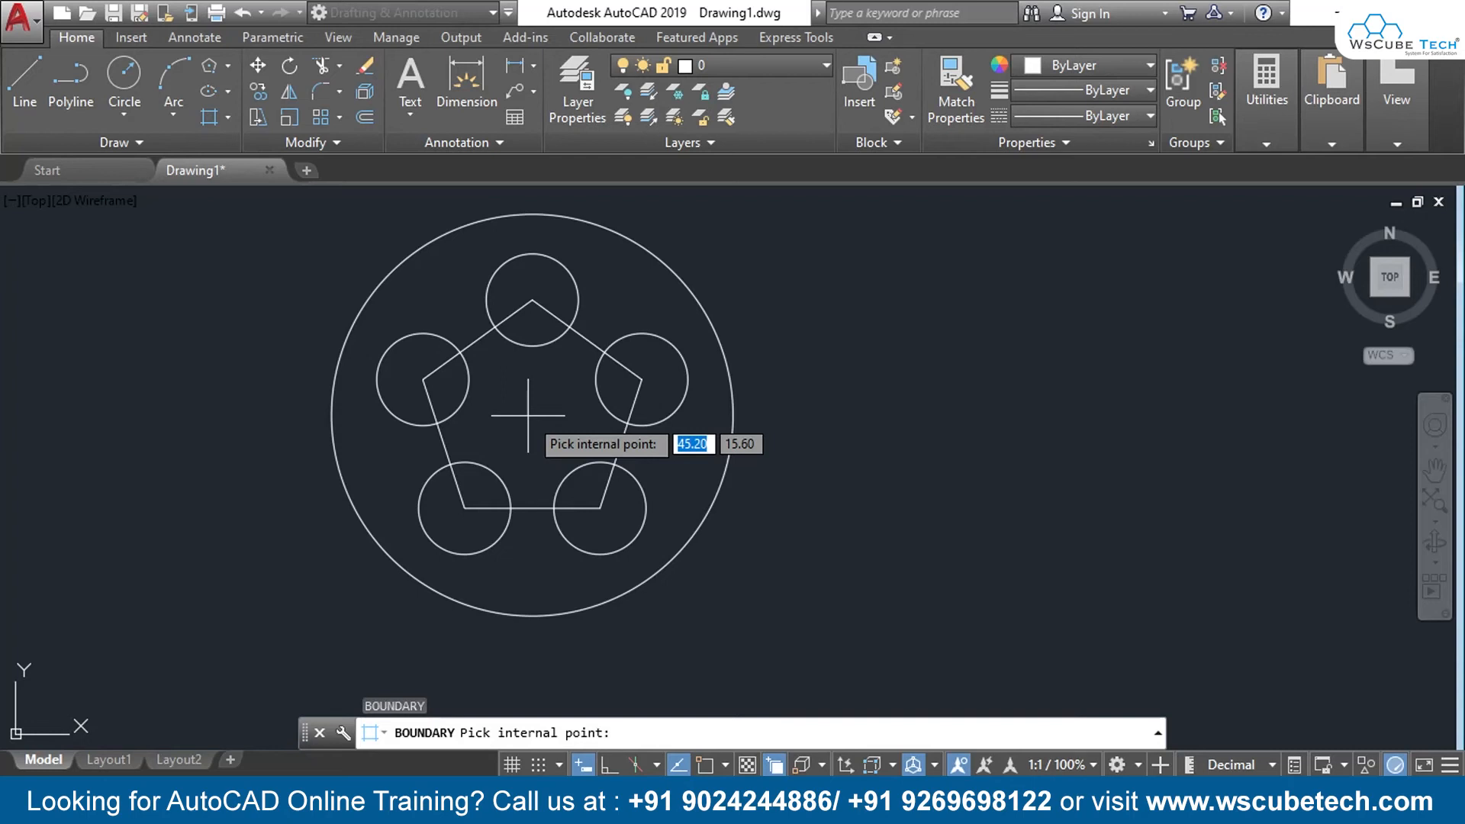
- Create a polyline boundary from the pentagon's central area between the small circles and move it to the right of the large circle
{"action": "left_click", "coordinate": [528, 416]}
{"action": "key", "text": "Return"}
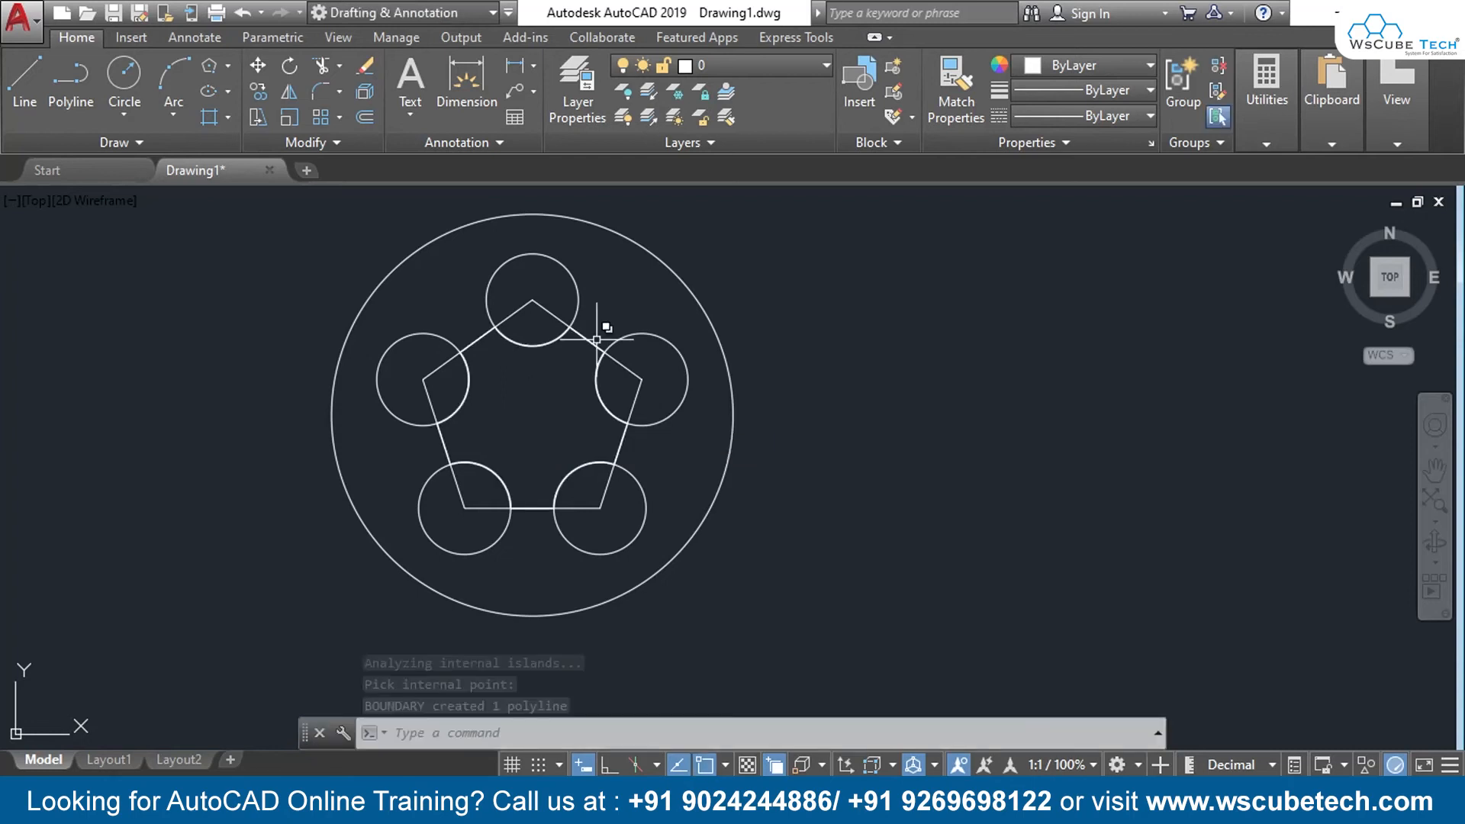
{"action": "left_click", "coordinate": [573, 470]}
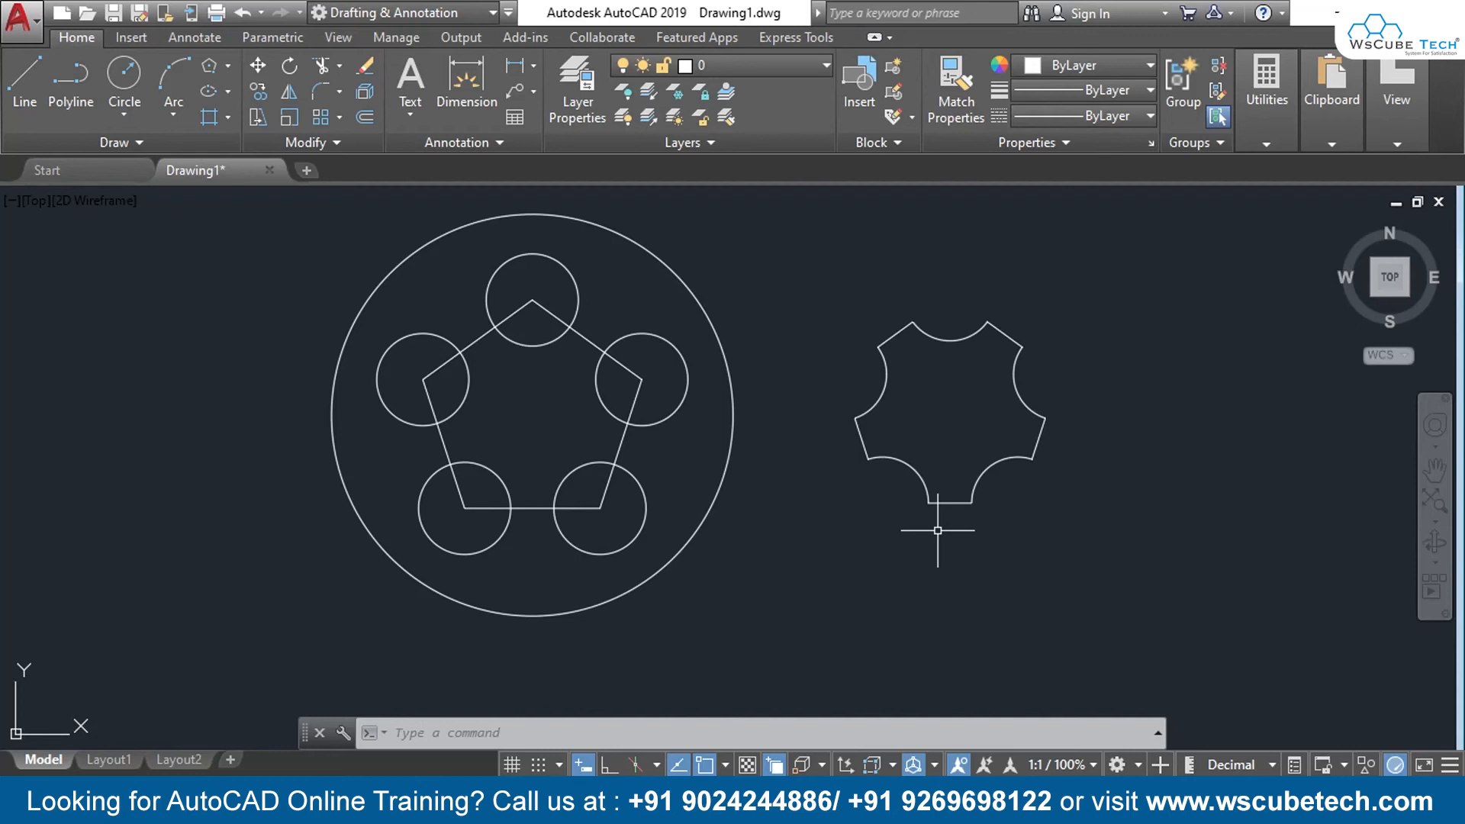
- Create polyline boundaries from the area between the large circle and the pentagon-and-circles outline, and move them clear of the original figure
{"action": "left_click", "coordinate": [208, 116]}
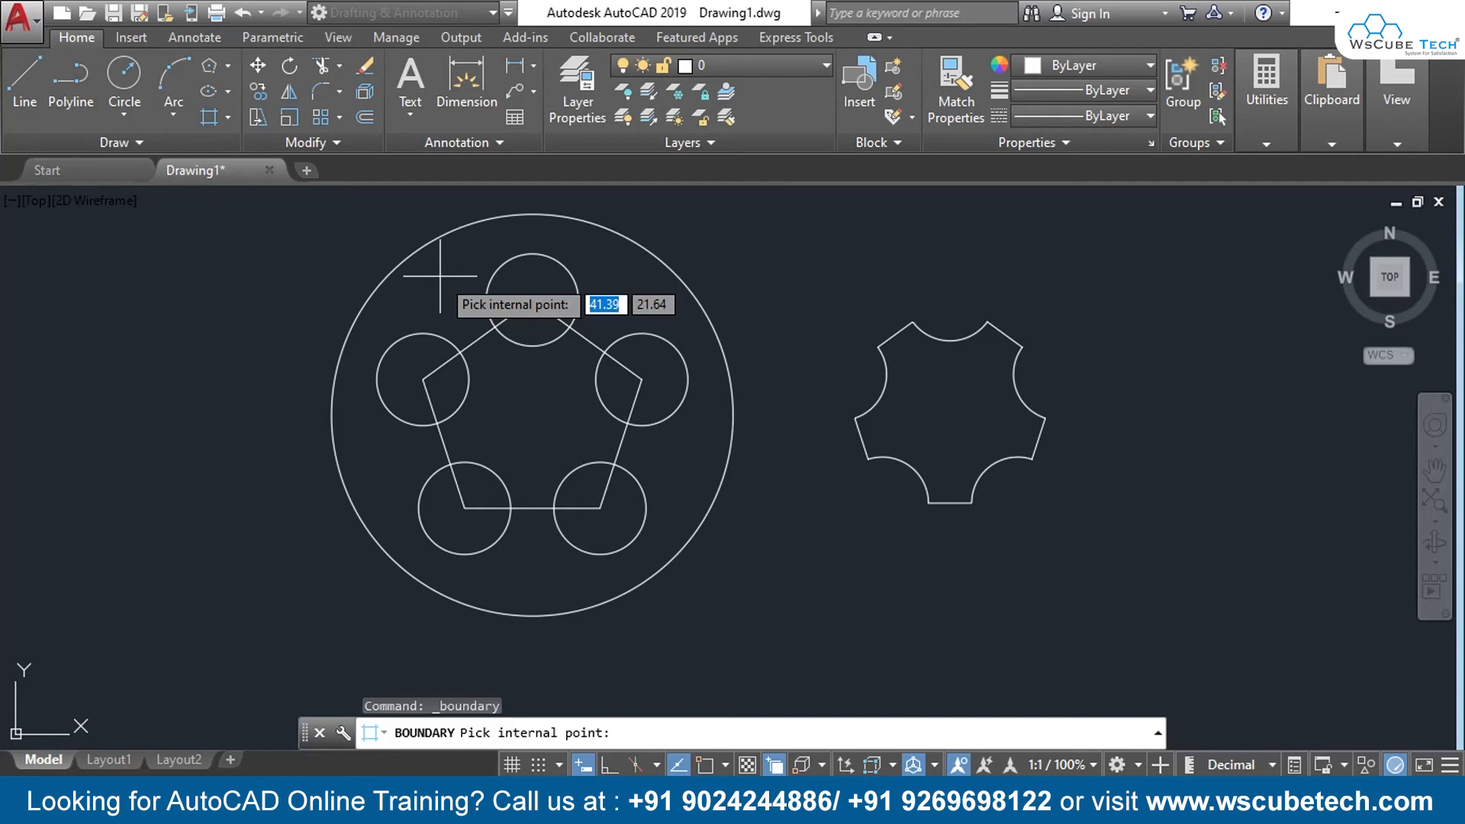
{"action": "left_click", "coordinate": [443, 287]}
{"action": "key", "text": "Return"}
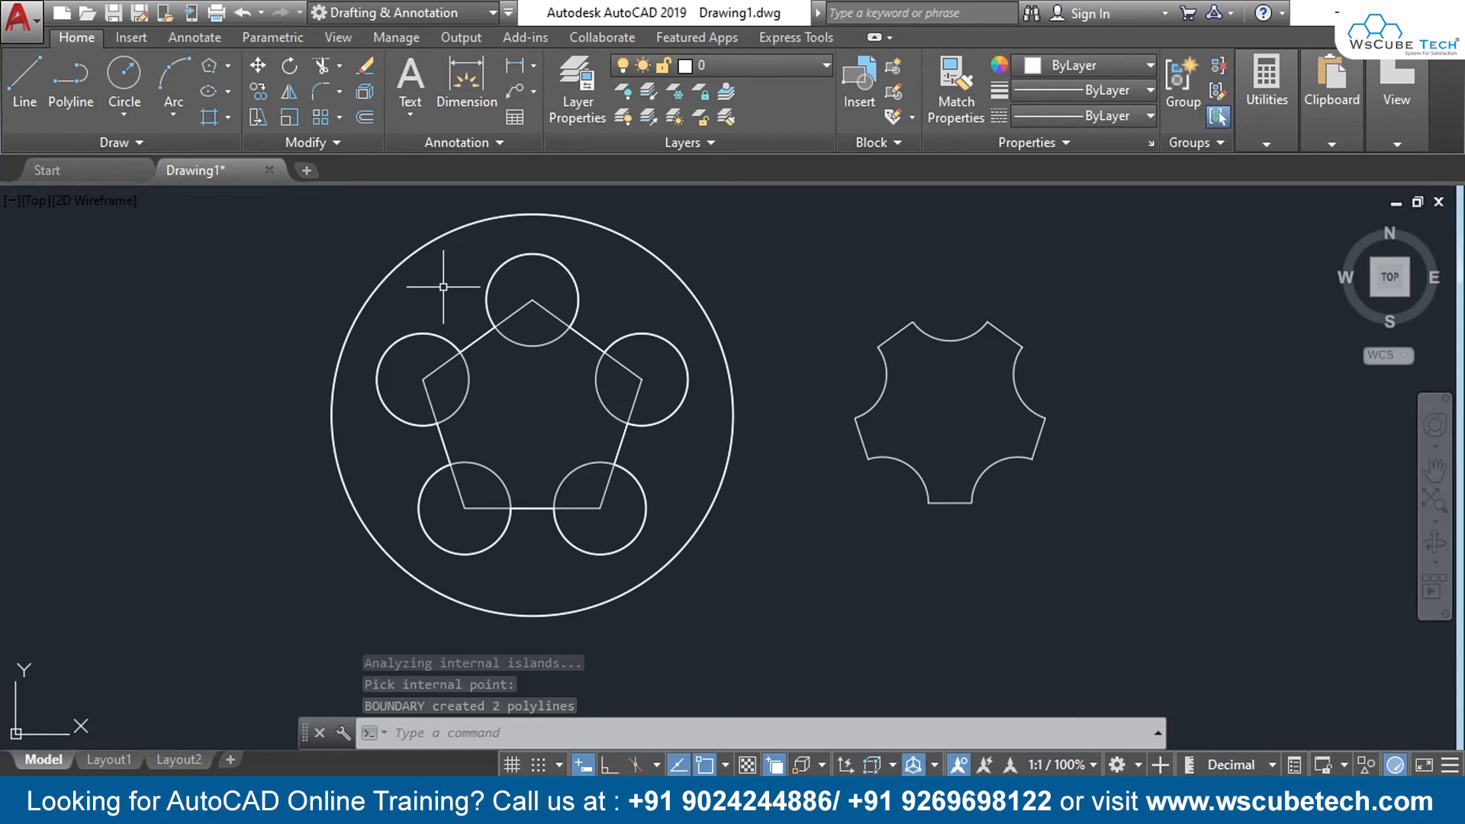
{"action": "left_click", "coordinate": [465, 354]}
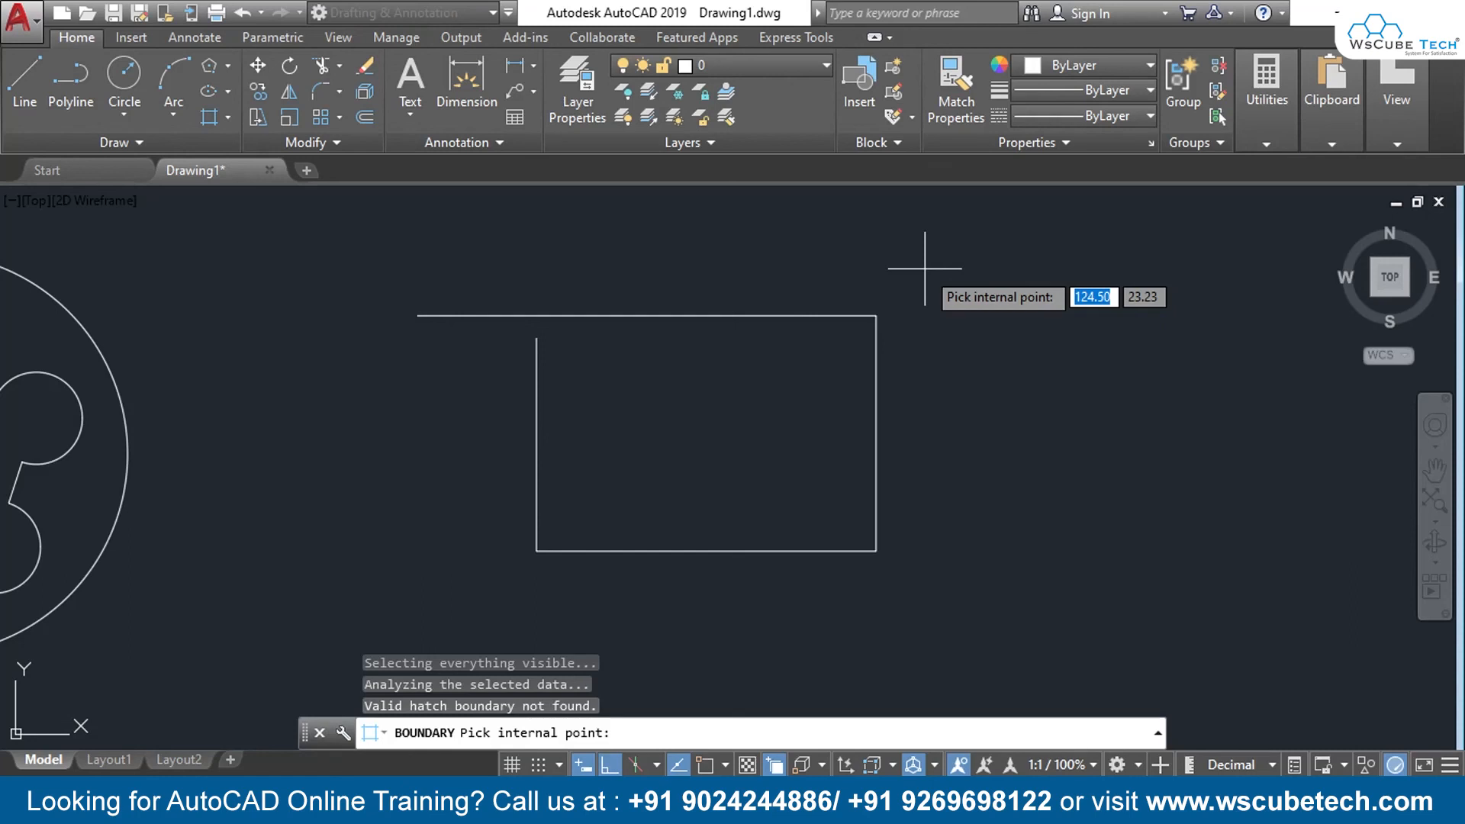
- Try to create a boundary from a point outside the open four-line shape, and leave the Boundary command
{"action": "left_click", "coordinate": [925, 274]}
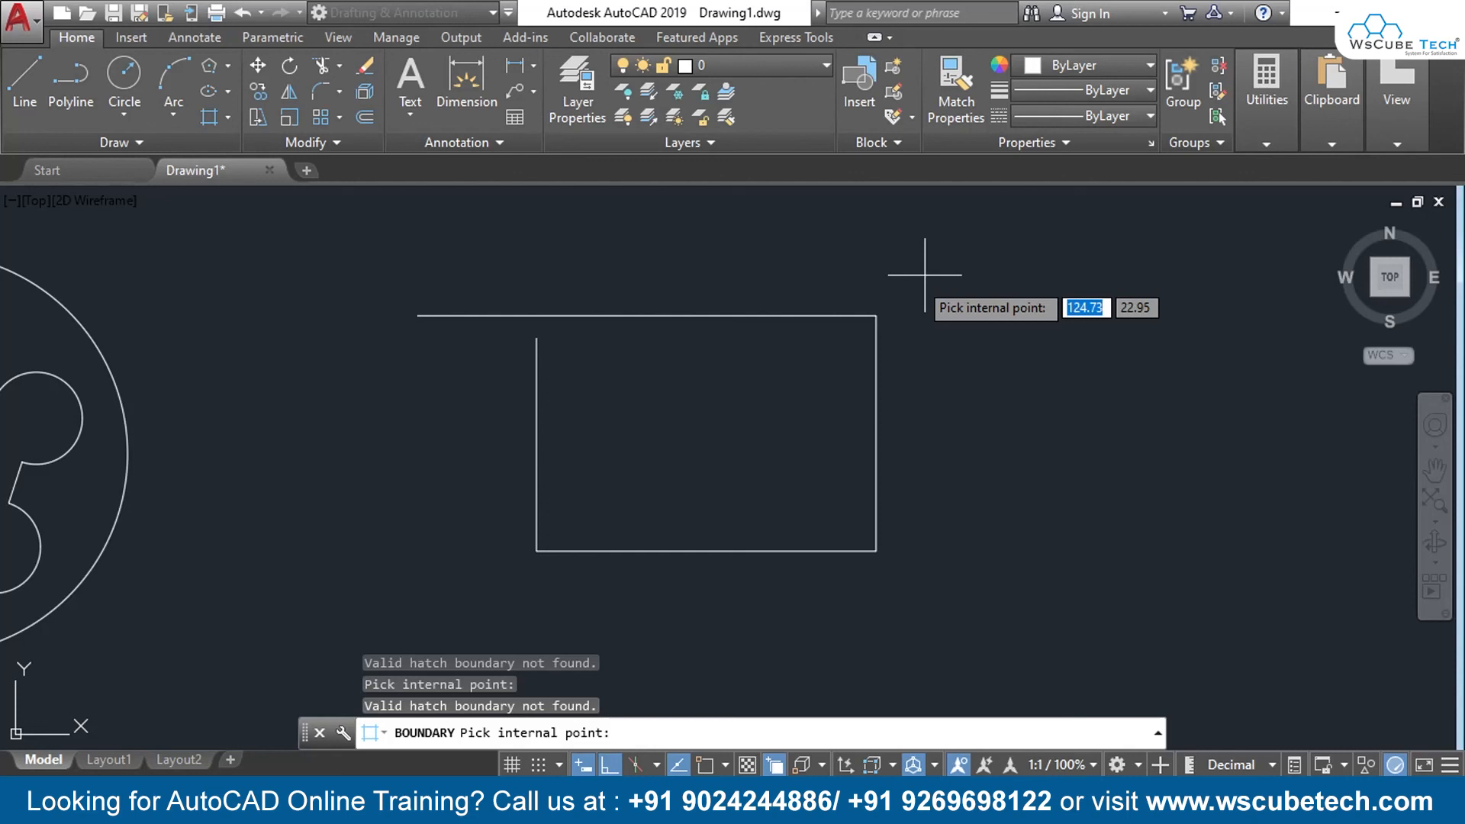
{"action": "key", "text": "Escape"}
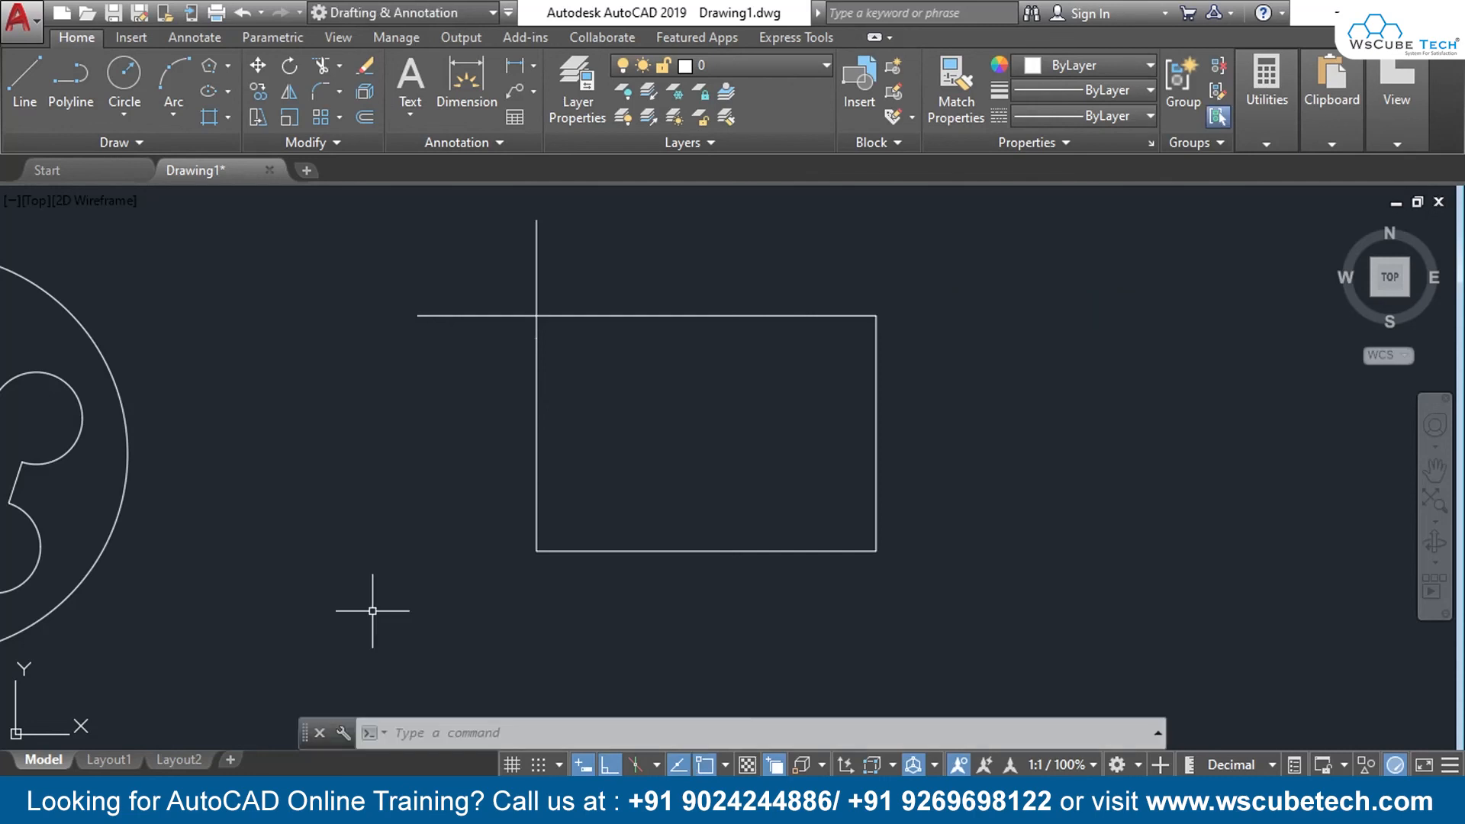